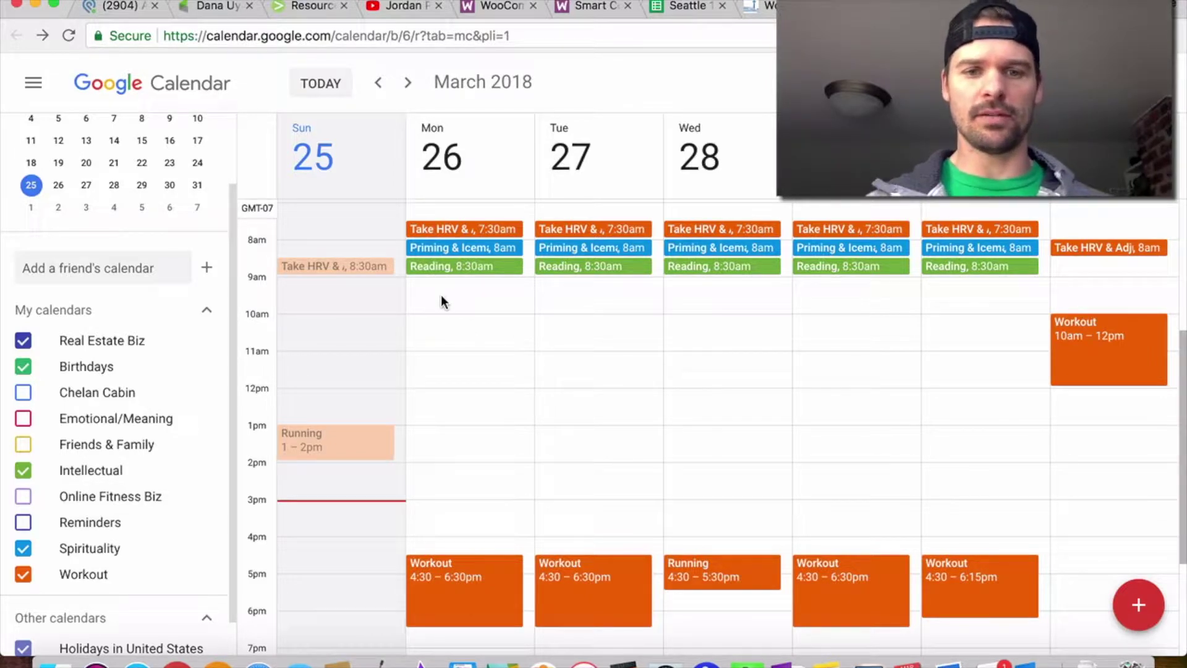
# - Create Monday events 'Connect with people on FB' 9:30–11am, 'Connect on email' 11:30am–1pm, 'Post to social media' 1:30–3pm
pyautogui.moveTo(443, 302); pyautogui.dragTo(443, 347)
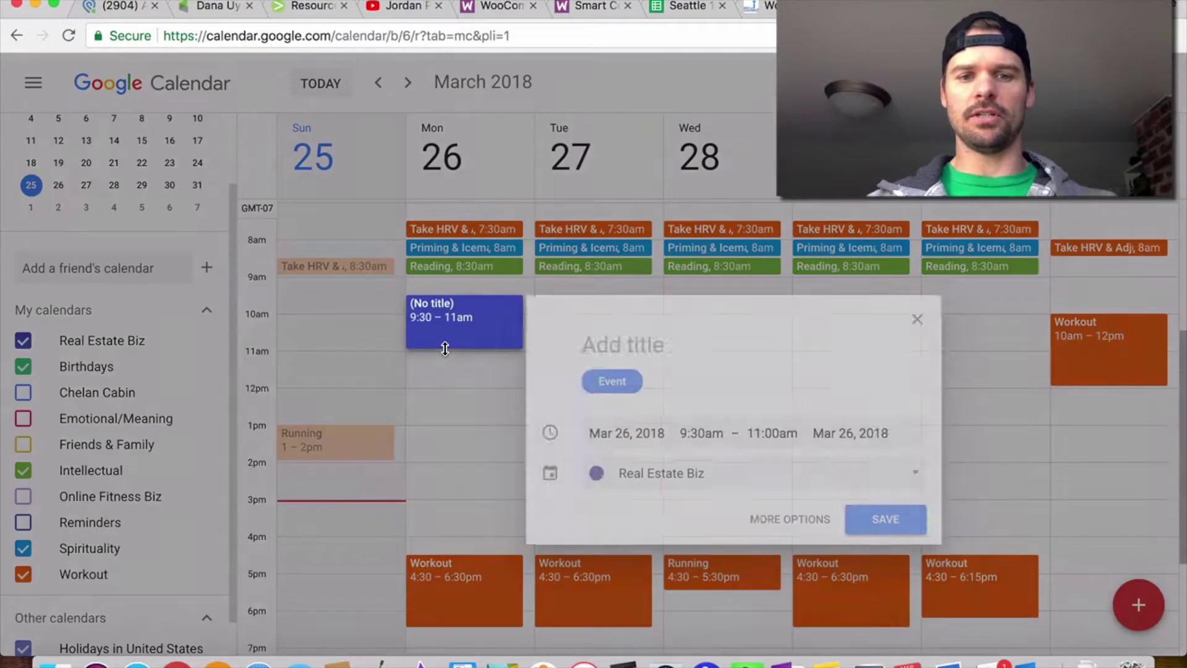
pyautogui.write('Connect ')
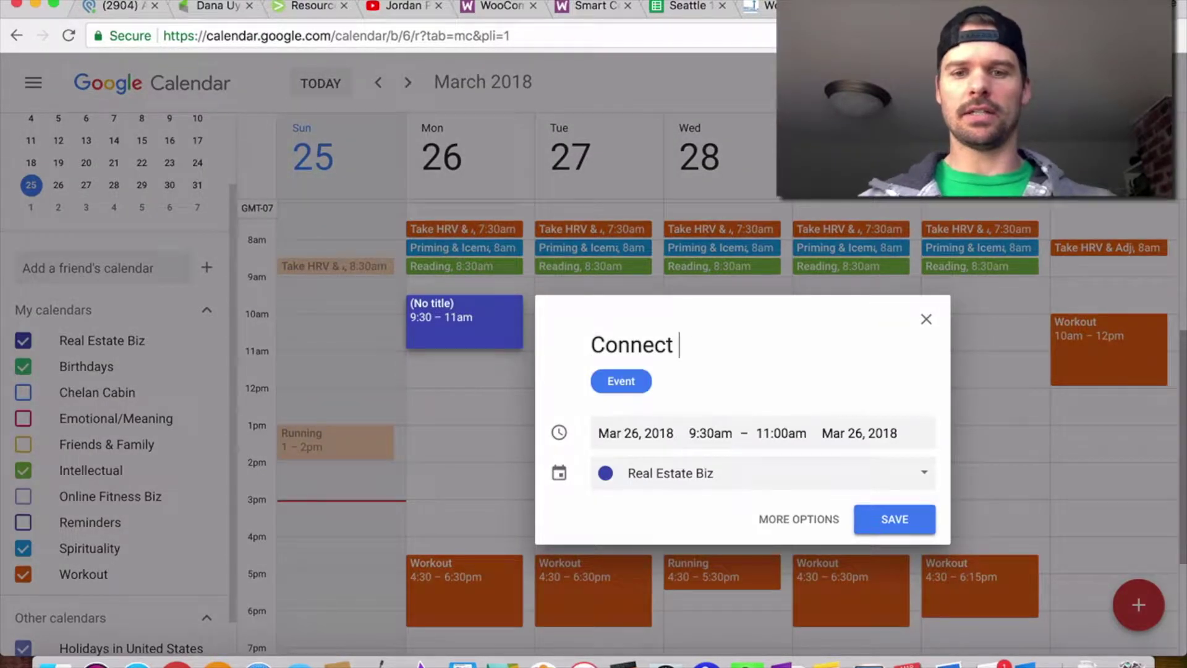
pyautogui.write('with')
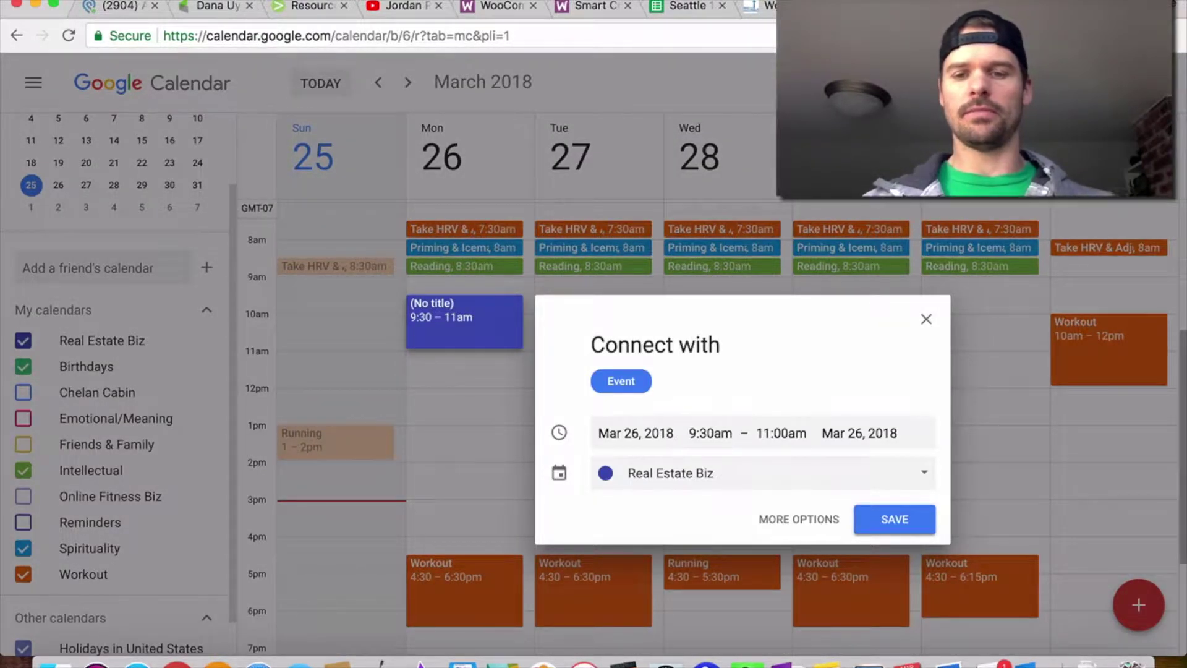
pyautogui.write(' people on FB')
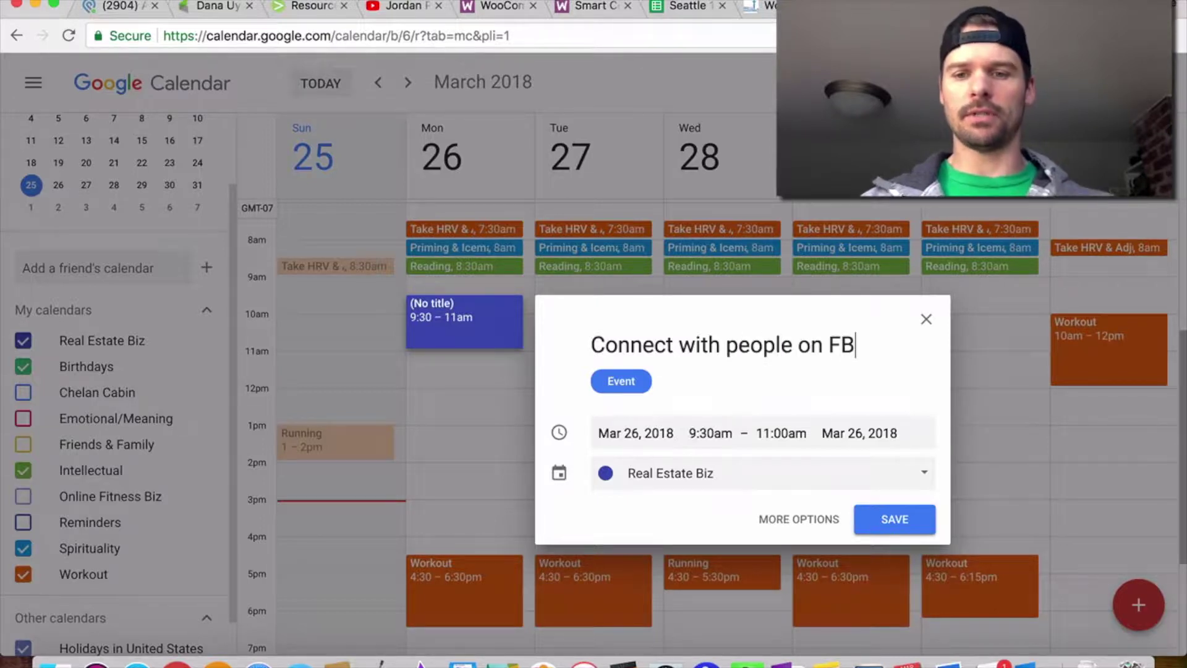
pyautogui.press('Return')
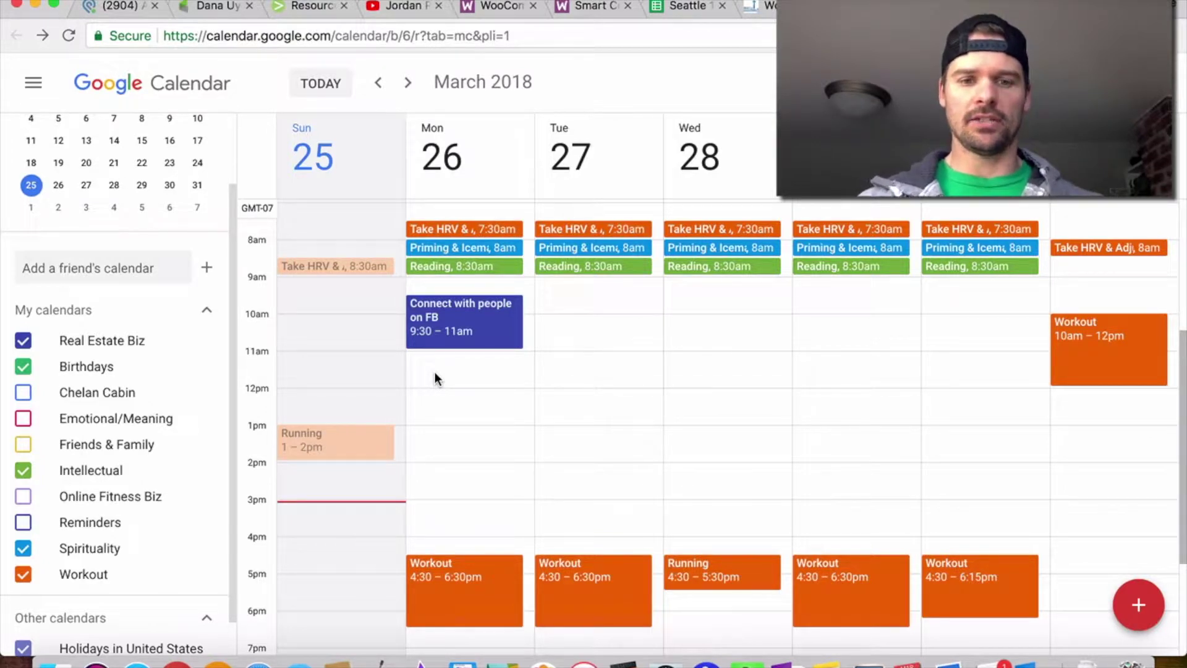
pyautogui.moveTo(436, 373); pyautogui.dragTo(437, 426)
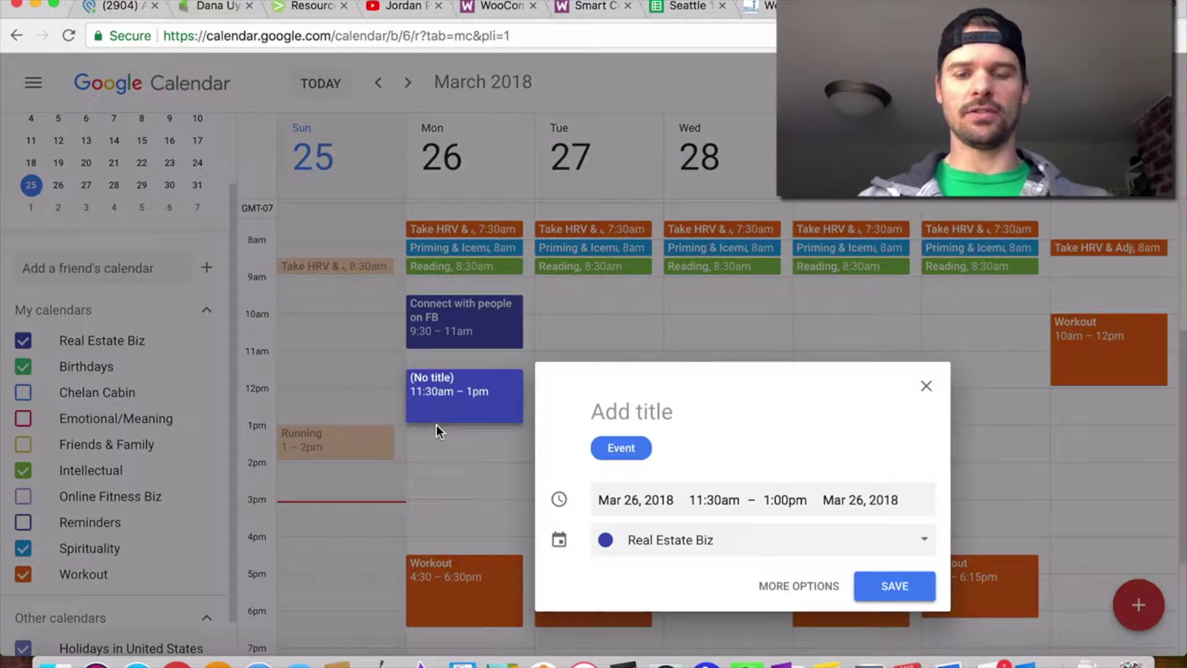
pyautogui.write('Co')
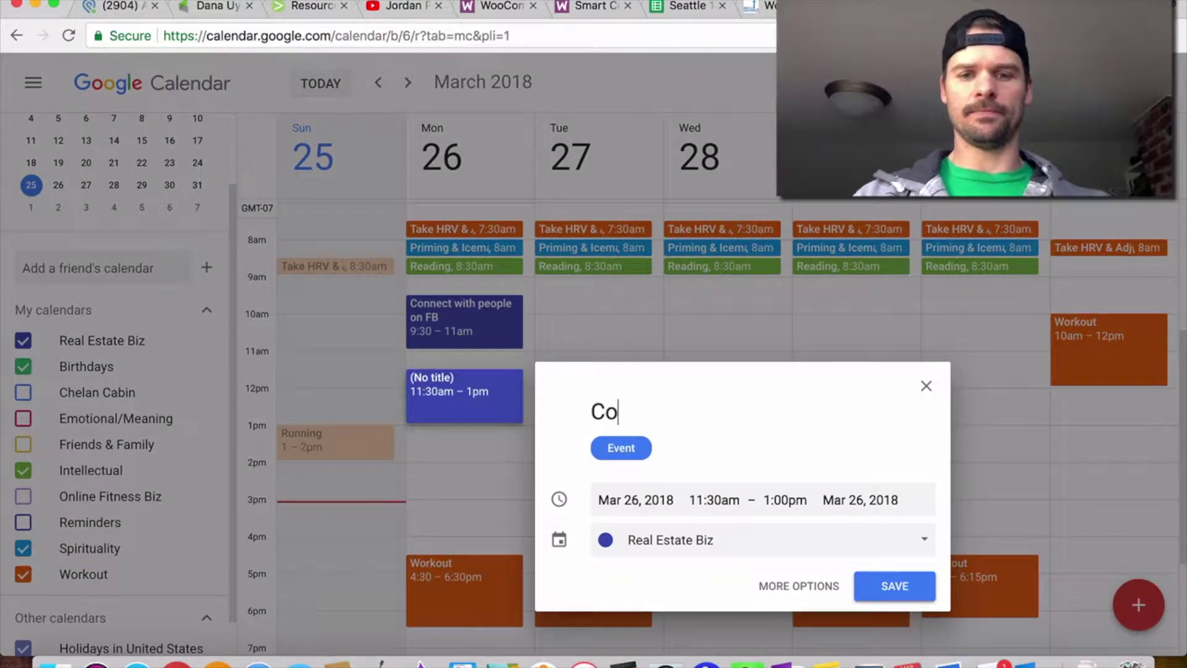
pyautogui.write('nnect on email')
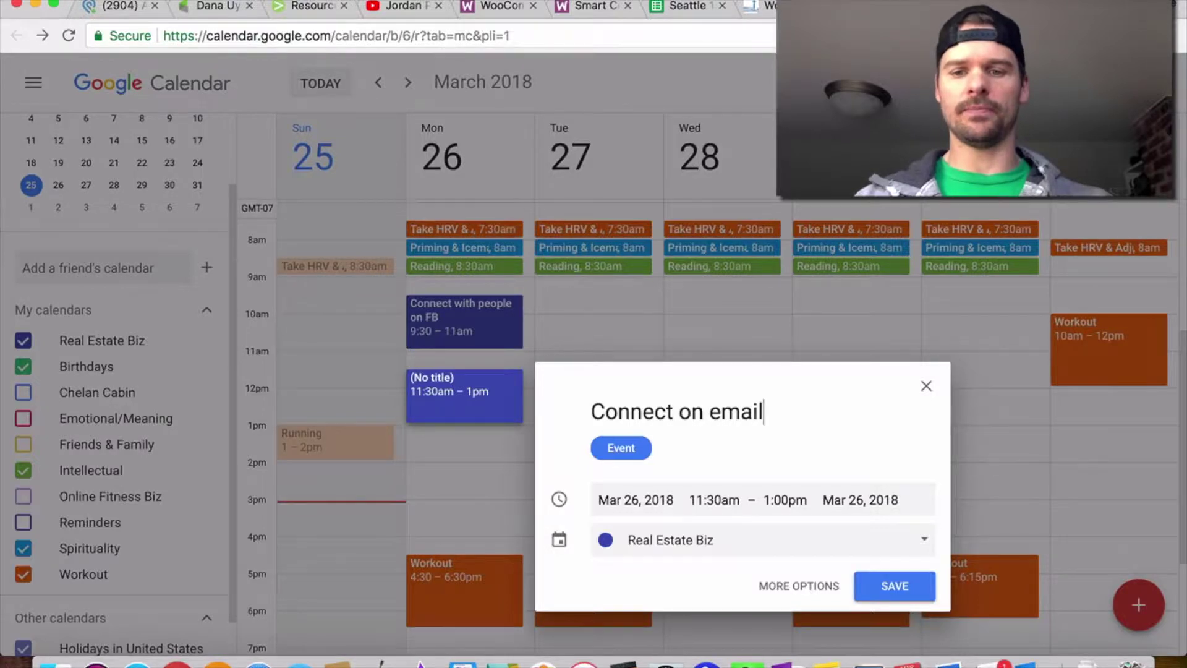
pyautogui.press('Return')
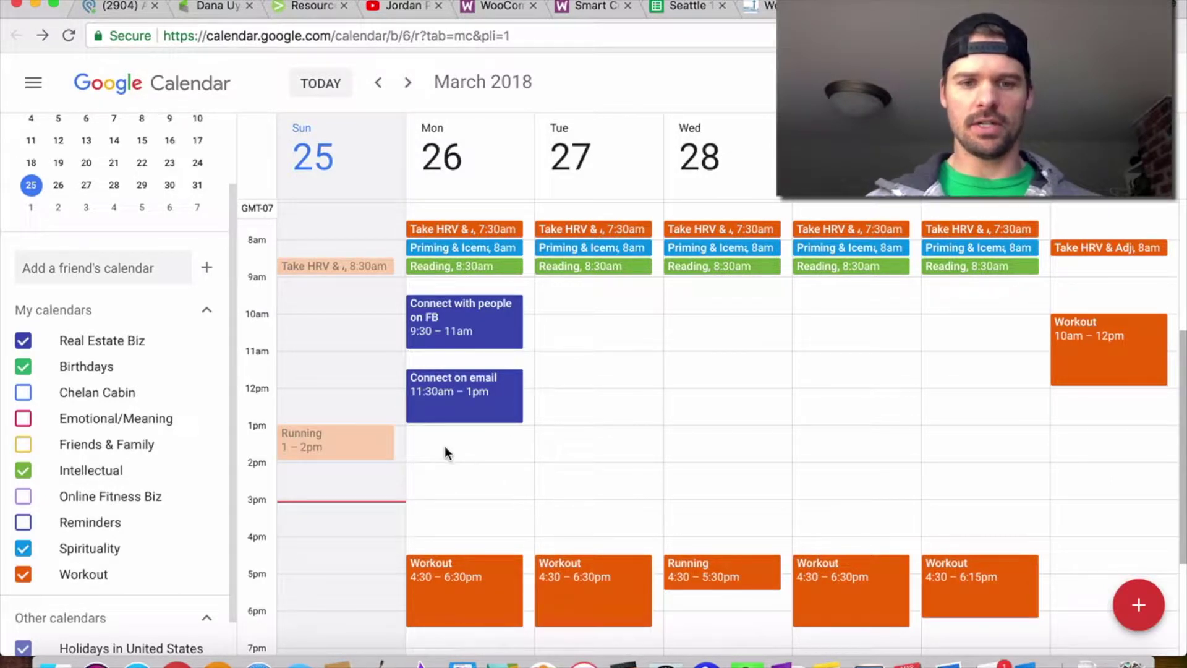
pyautogui.moveTo(445, 450); pyautogui.dragTo(444, 498)
pyautogui.write('Post ')
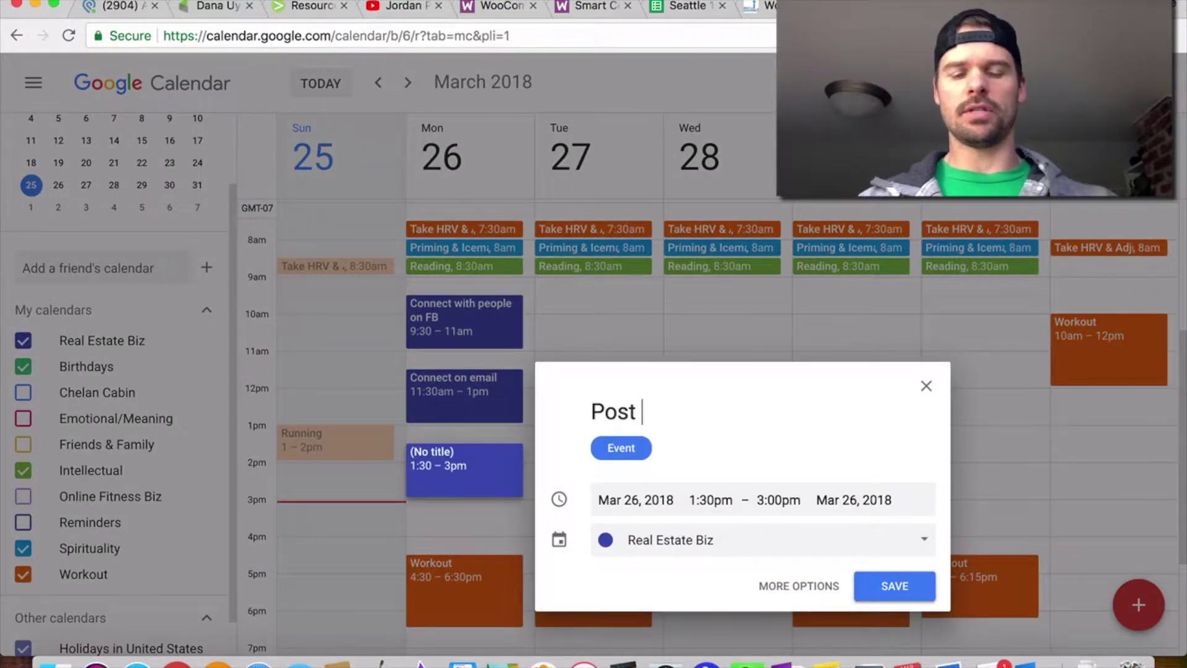
pyautogui.write('to social m')
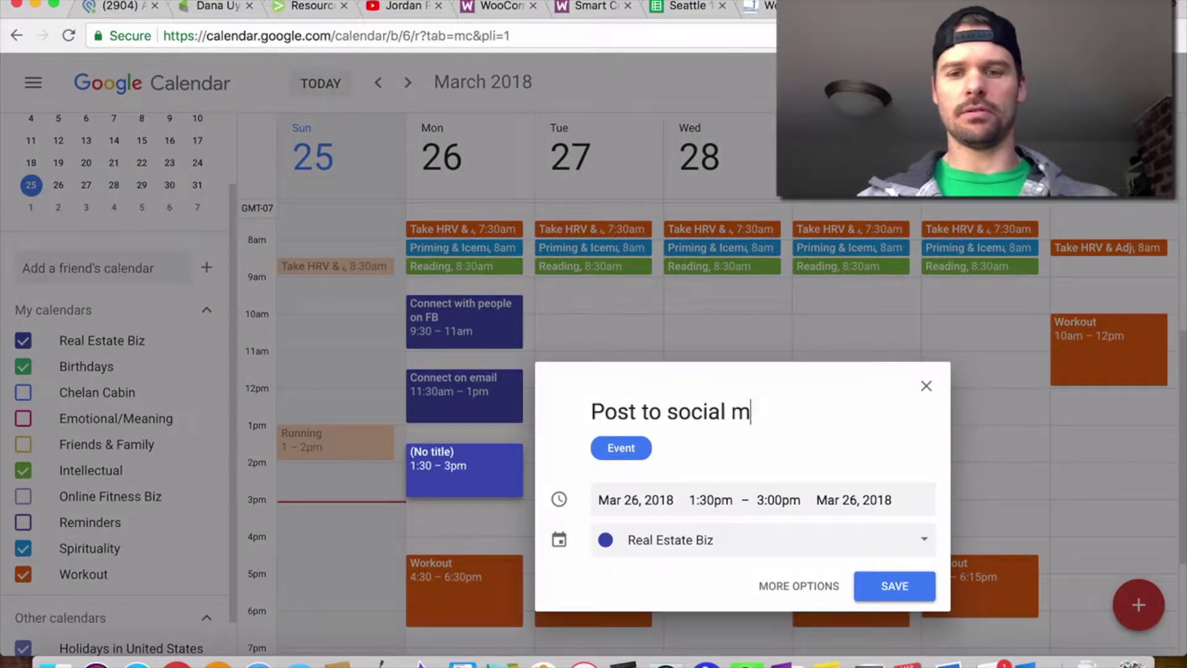
pyautogui.write('edia')
pyautogui.press('Return')
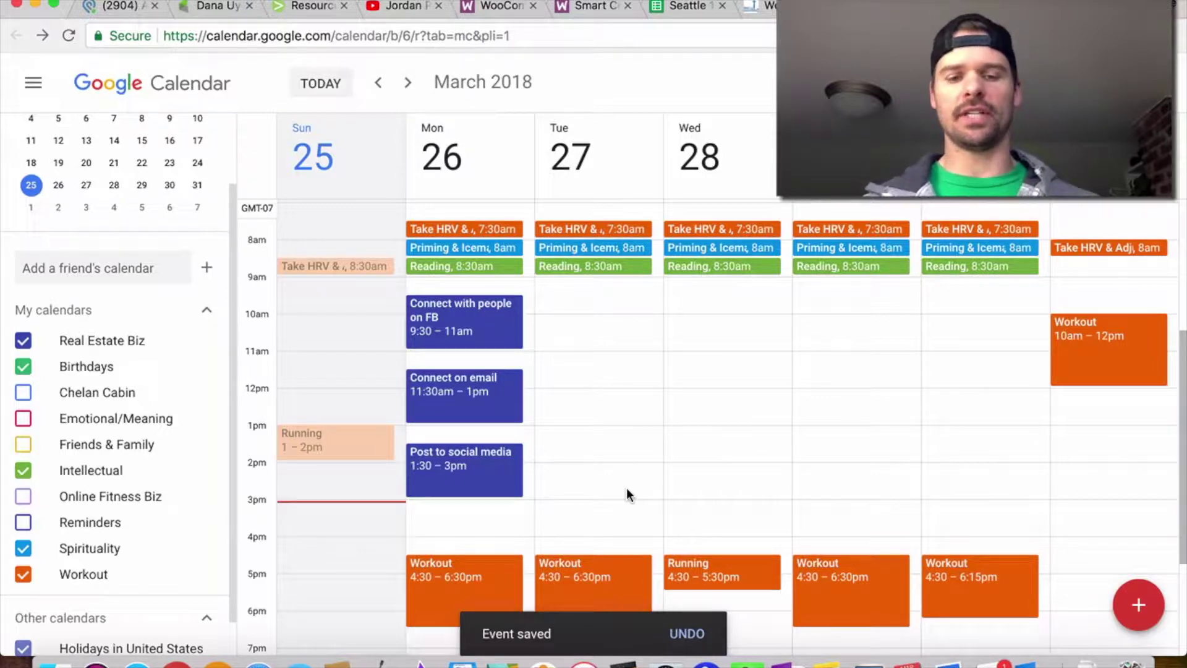
pyautogui.scroll(-3, 518, 473)
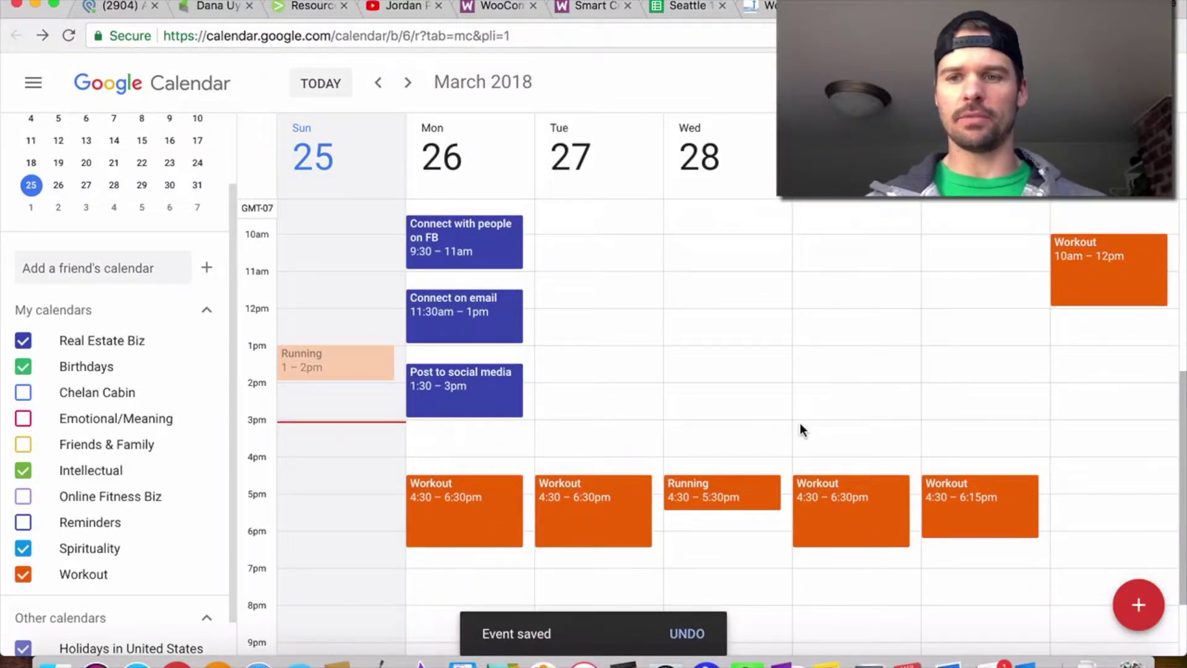
# - Create a Tuesday 9:30–10:30am event titled 'Review marketing', correcting the typos in the title
pyautogui.scroll(3, 800, 429)
pyautogui.scroll(-1, 800, 431)
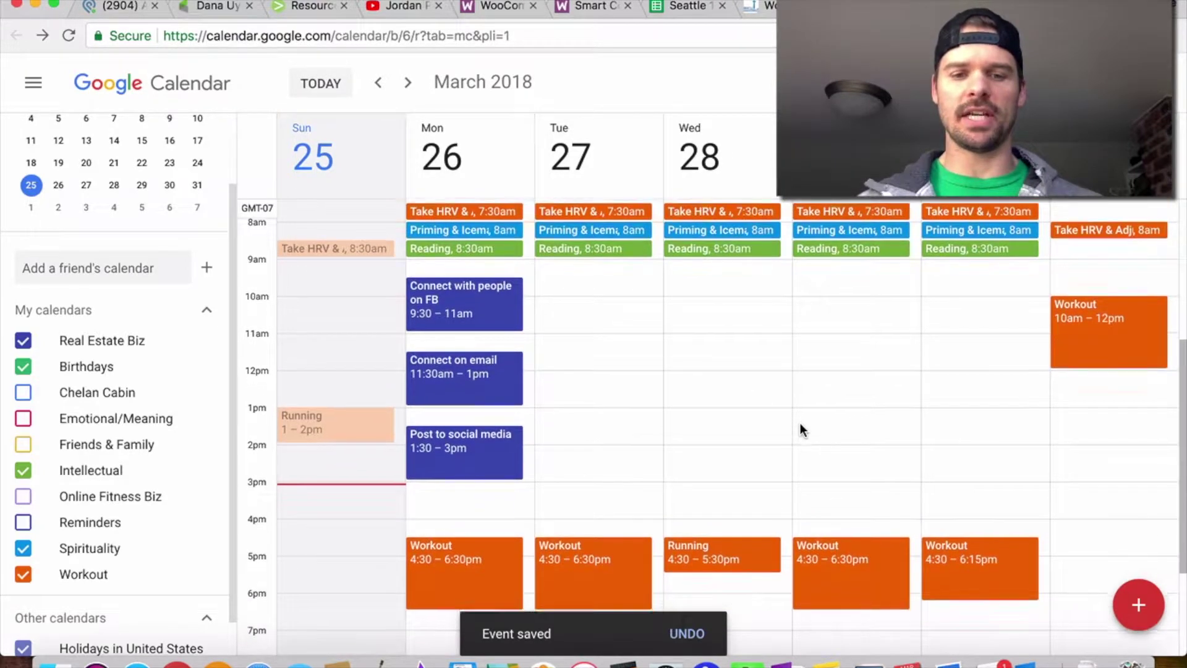
pyautogui.scroll(-1, 800, 429)
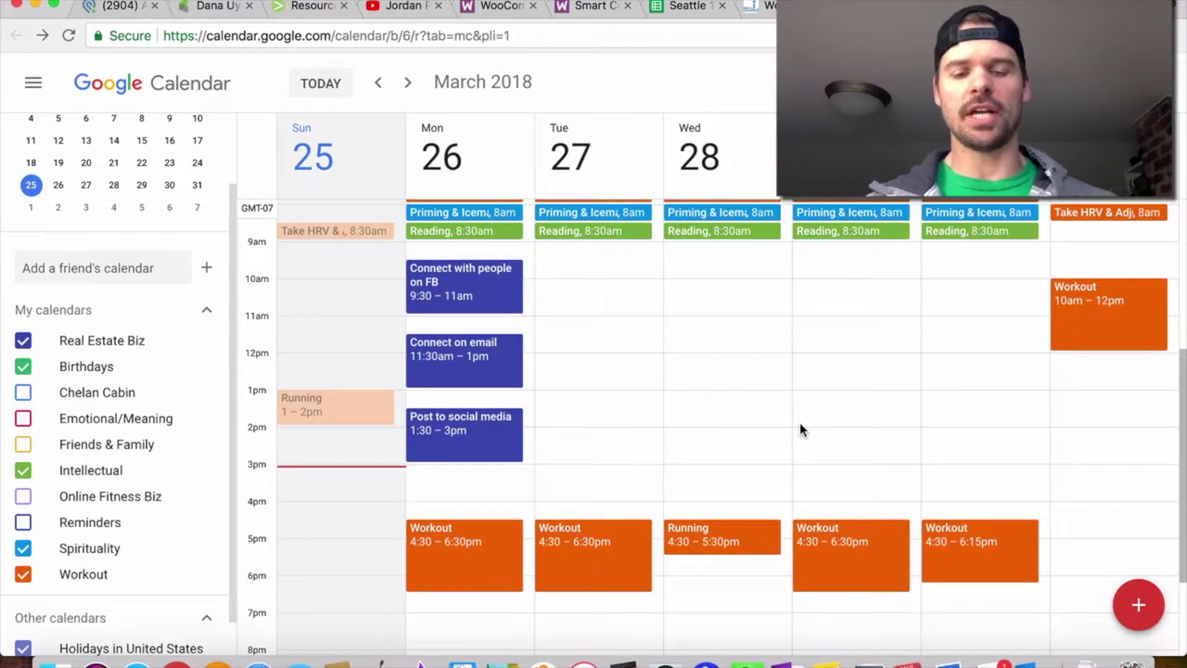
pyautogui.scroll(1, 464, 492)
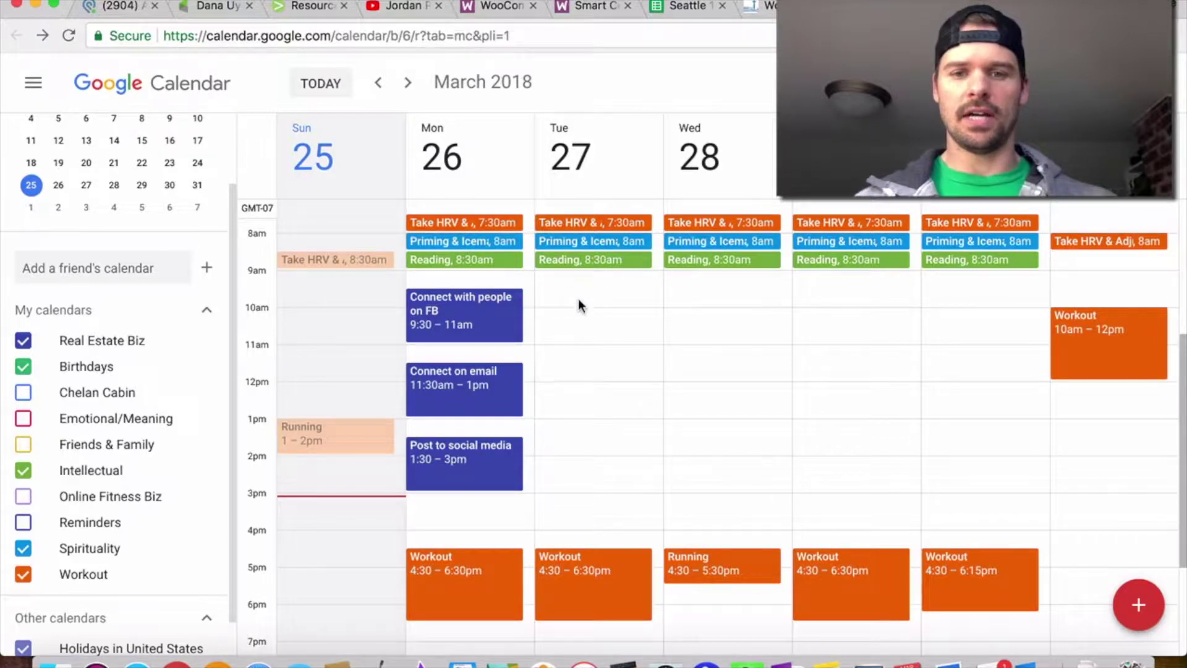
pyautogui.moveTo(578, 305); pyautogui.dragTo(578, 318)
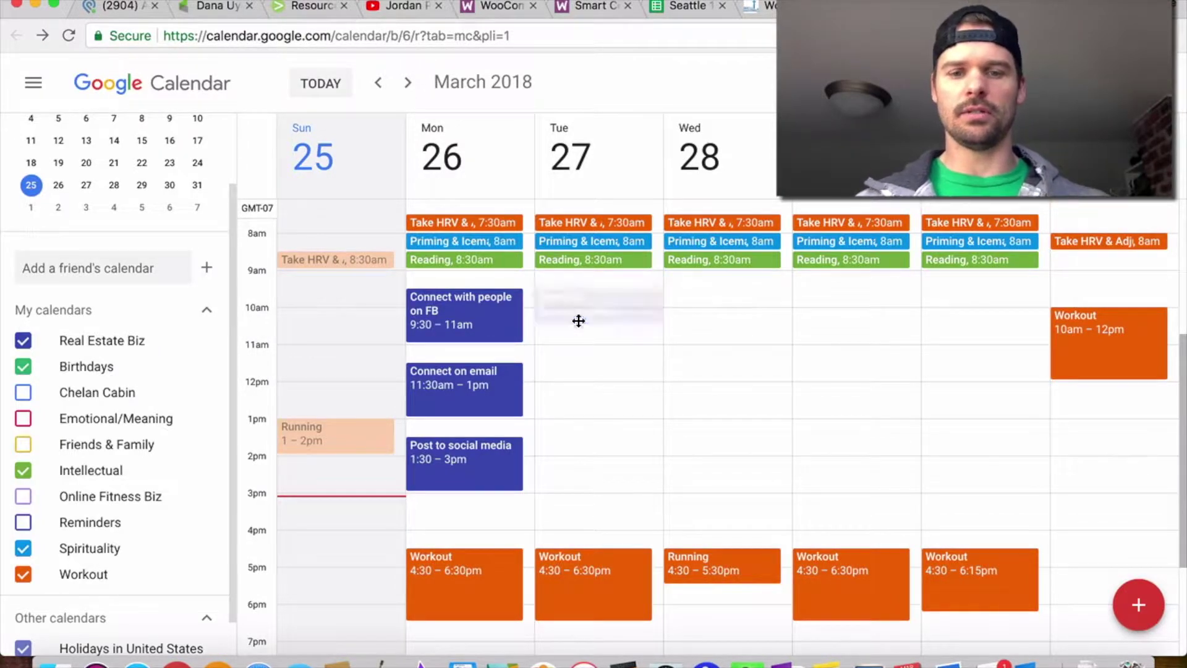
pyautogui.write('Review')
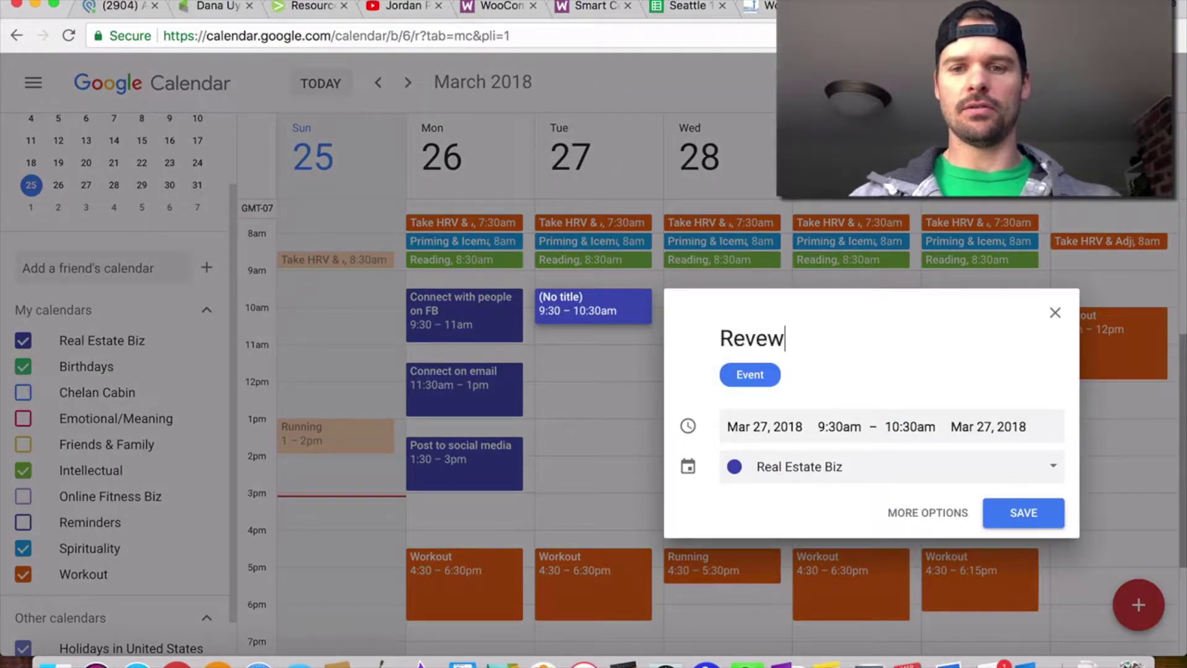
pyautogui.press('BackSpace')
pyautogui.press('BackSpace')
pyautogui.write('iew marketign')
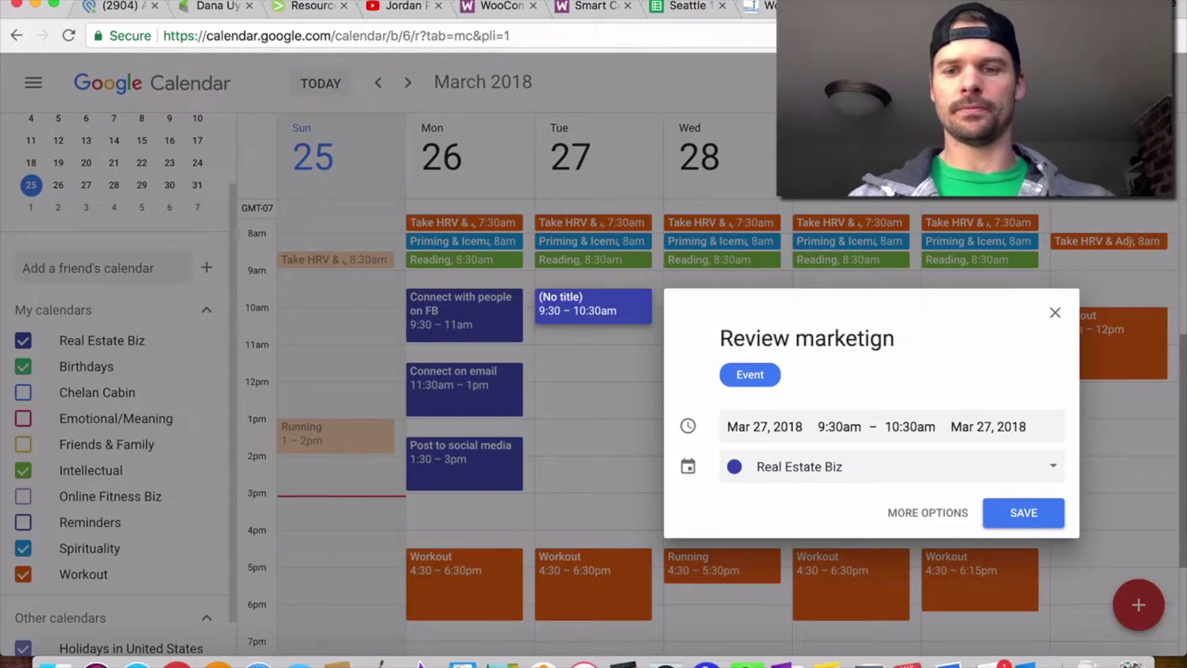
pyautogui.press('BackSpace')
pyautogui.press('BackSpace')
pyautogui.write('ng')
pyautogui.press('Return')
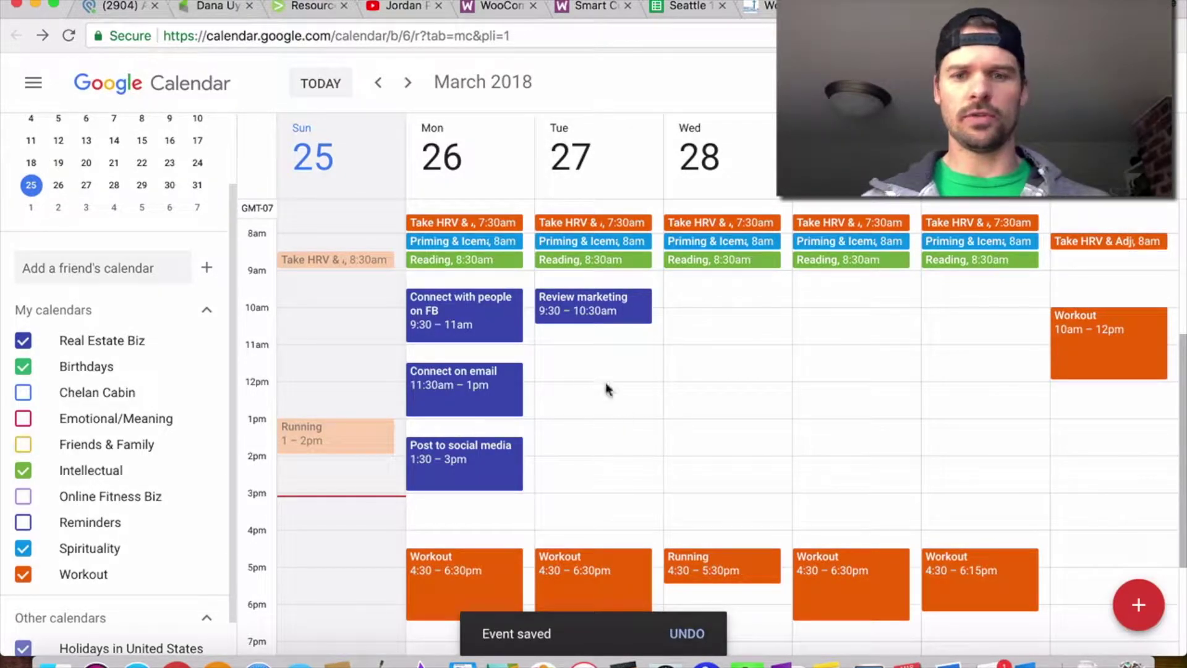
# - Save a Tuesday 11am–12pm 'Setup new marketing' event from the full event editor
pyautogui.doubleClick(562, 349)
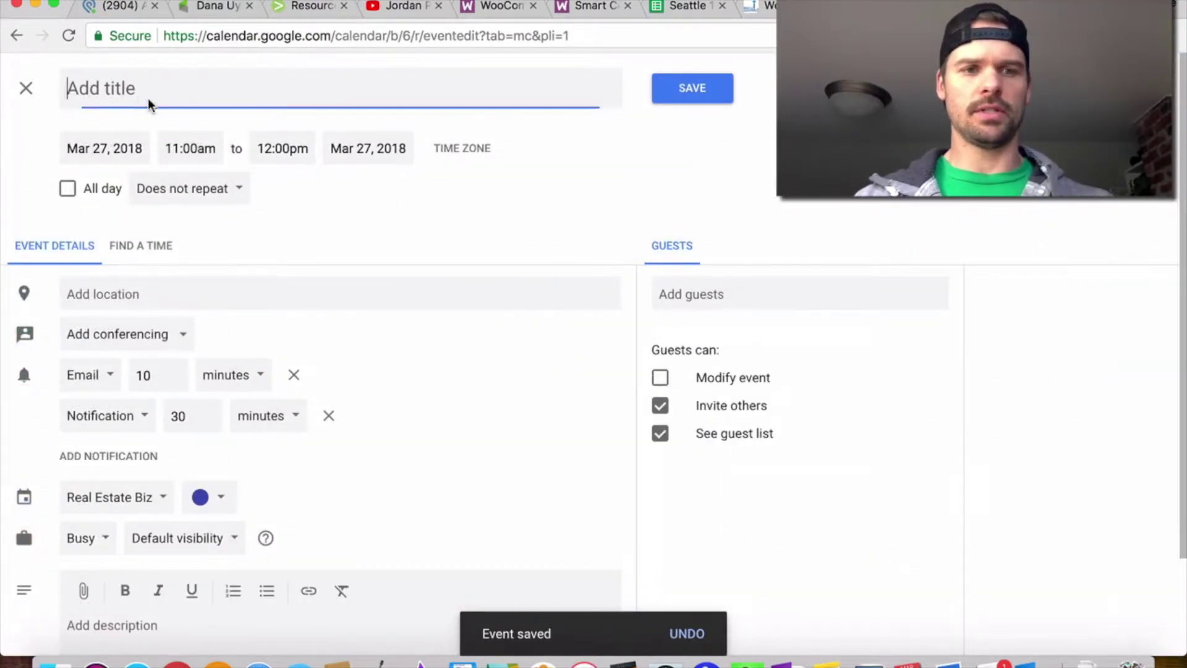
pyautogui.write('Setup new ')
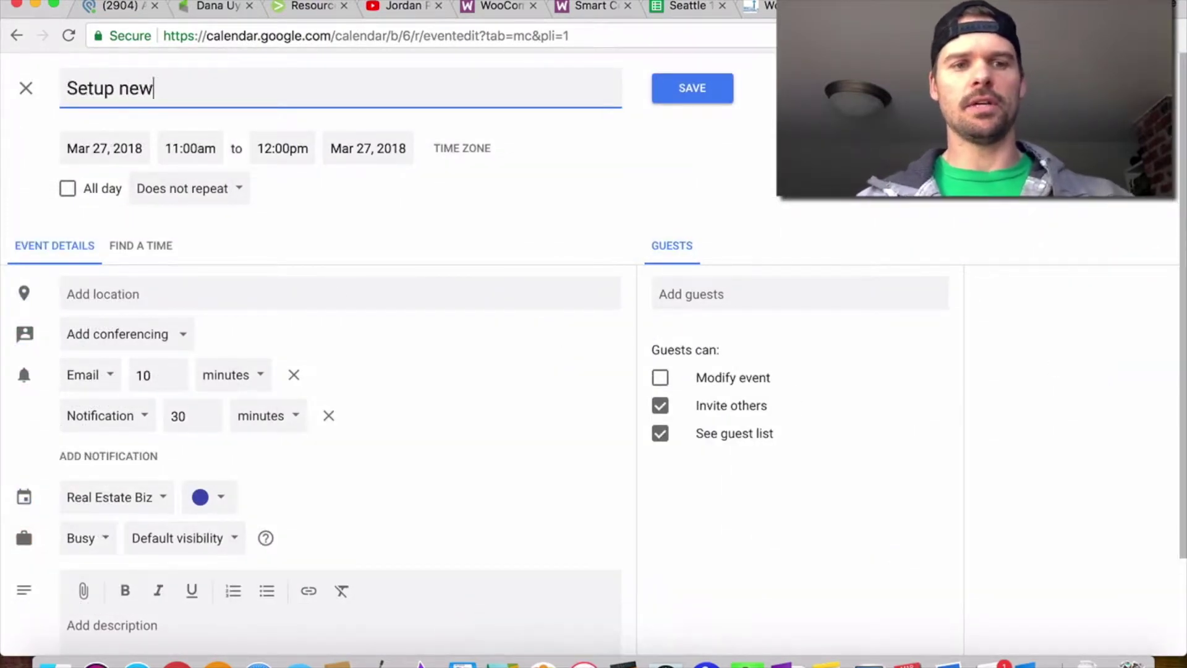
pyautogui.write('marketing')
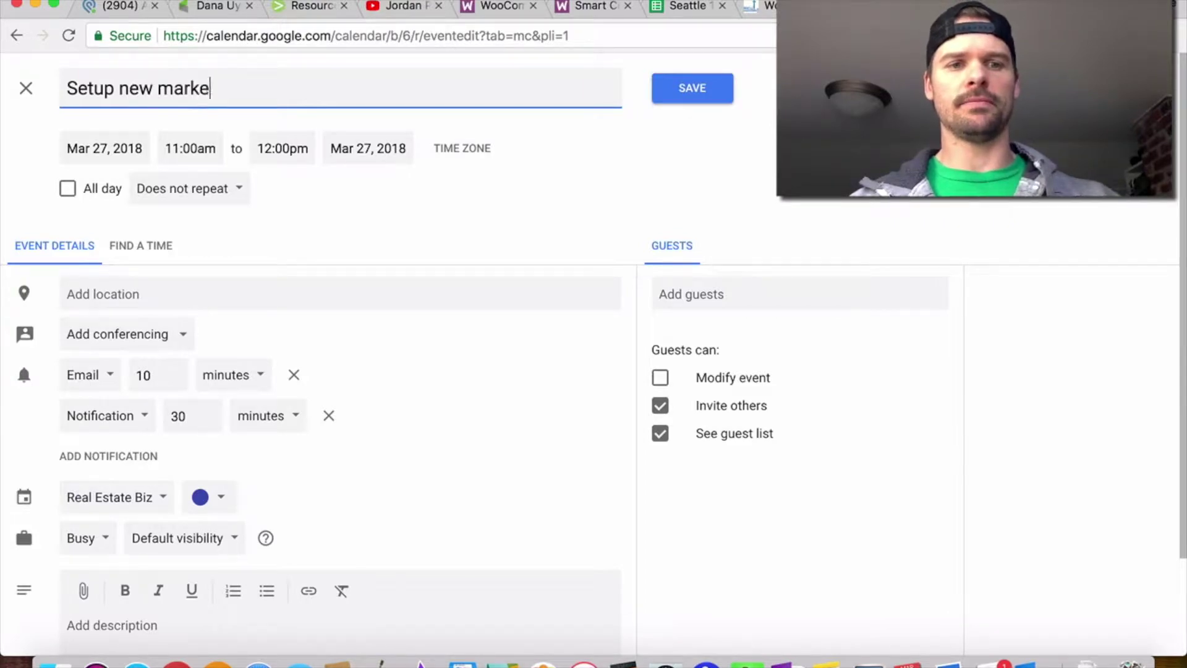
pyautogui.click(711, 94)
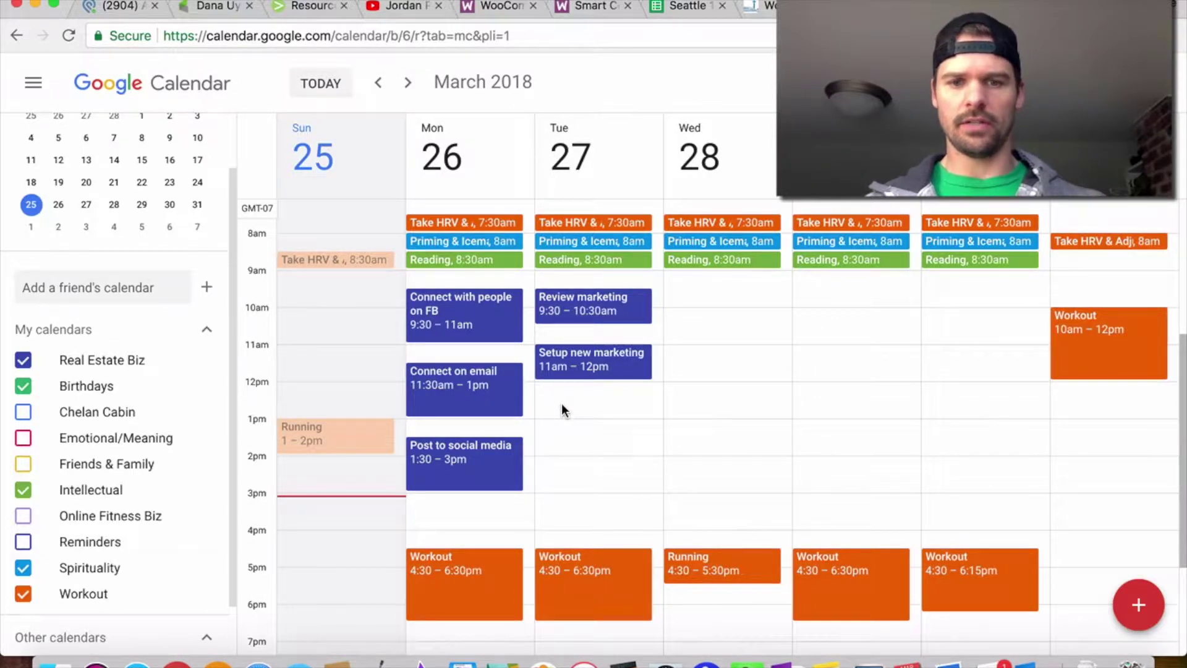
pyautogui.moveTo(562, 414); pyautogui.dragTo(567, 438)
# - Title the Tuesday 12:30–1:30pm block 'Check email' and save it
pyautogui.press('Escape')
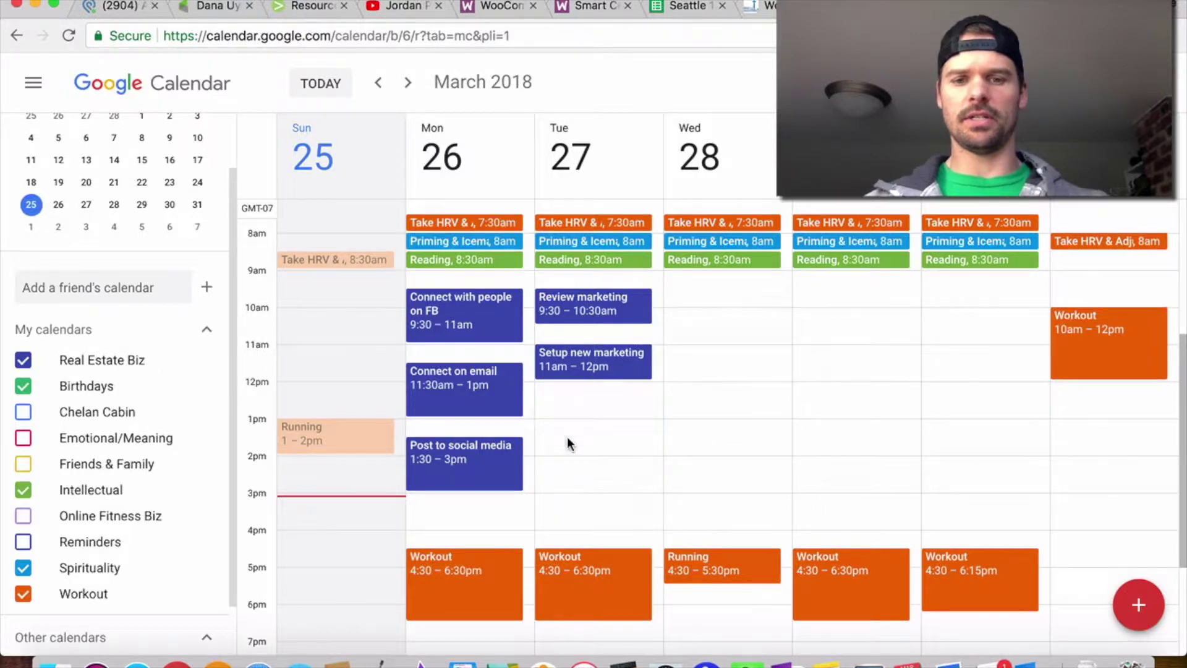
pyautogui.write('Ch')
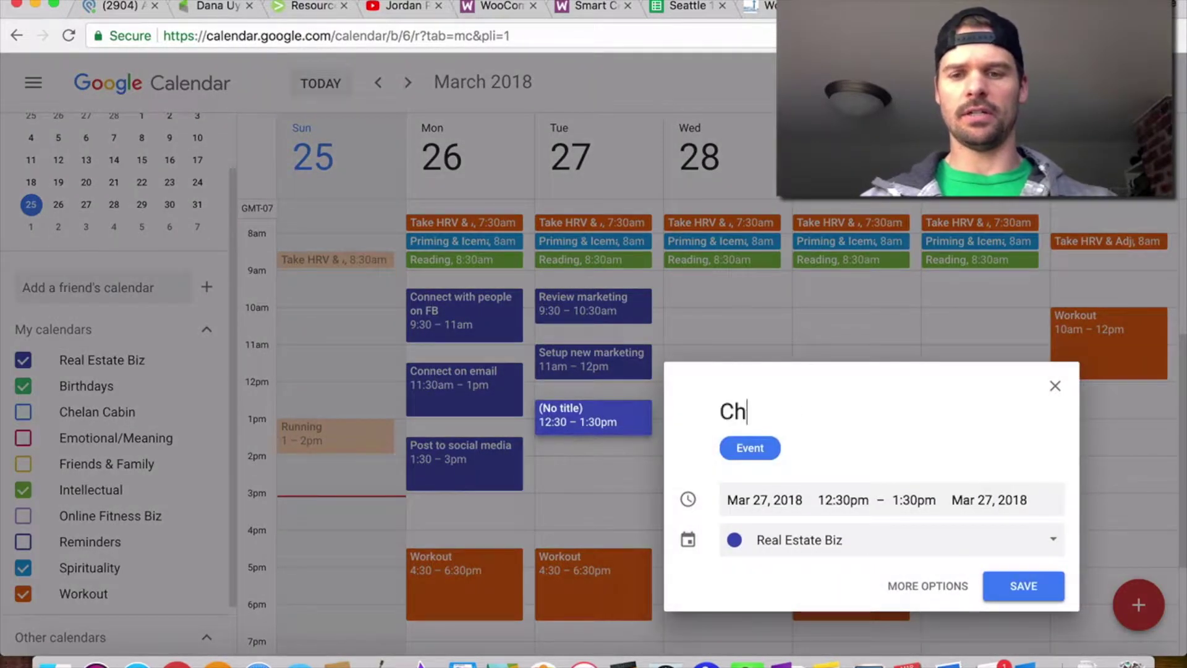
pyautogui.write('eck email')
pyautogui.press('Return')
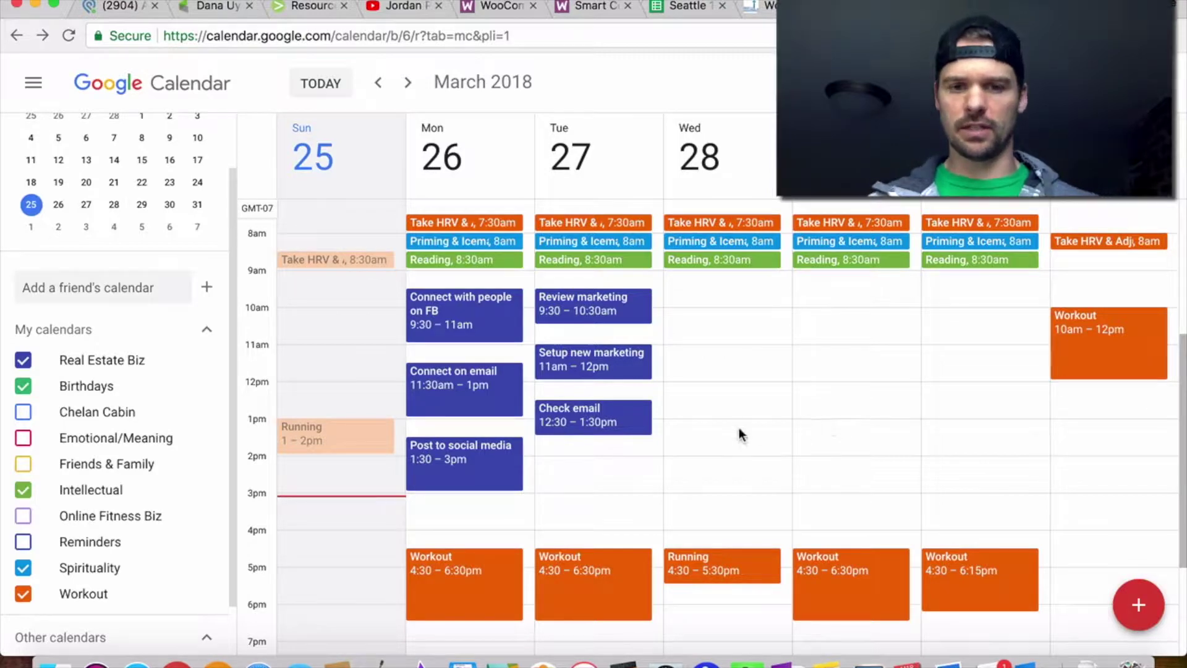
pyautogui.click(703, 401)
# - Save a Wednesday 12:30–2pm event titled 'Mastermind'
pyautogui.moveTo(708, 446)
pyautogui.mouseDown()
pyautogui.moveTo(710, 467)
pyautogui.moveTo(708, 452)
pyautogui.mouseUp()
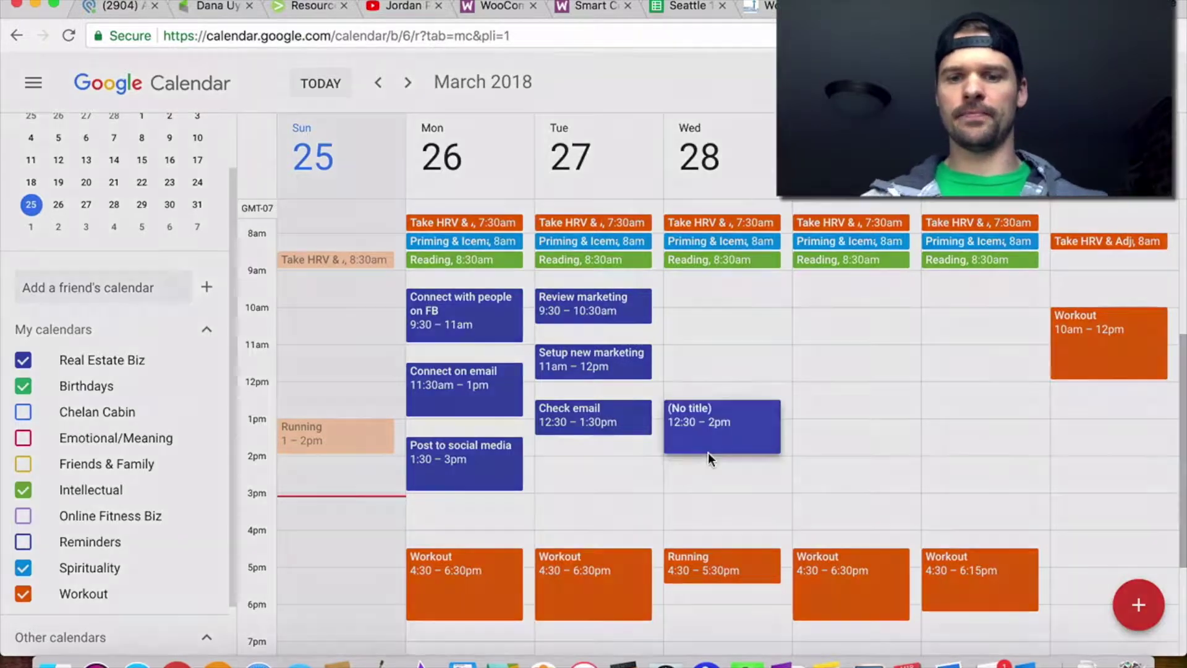
pyautogui.write('Mas')
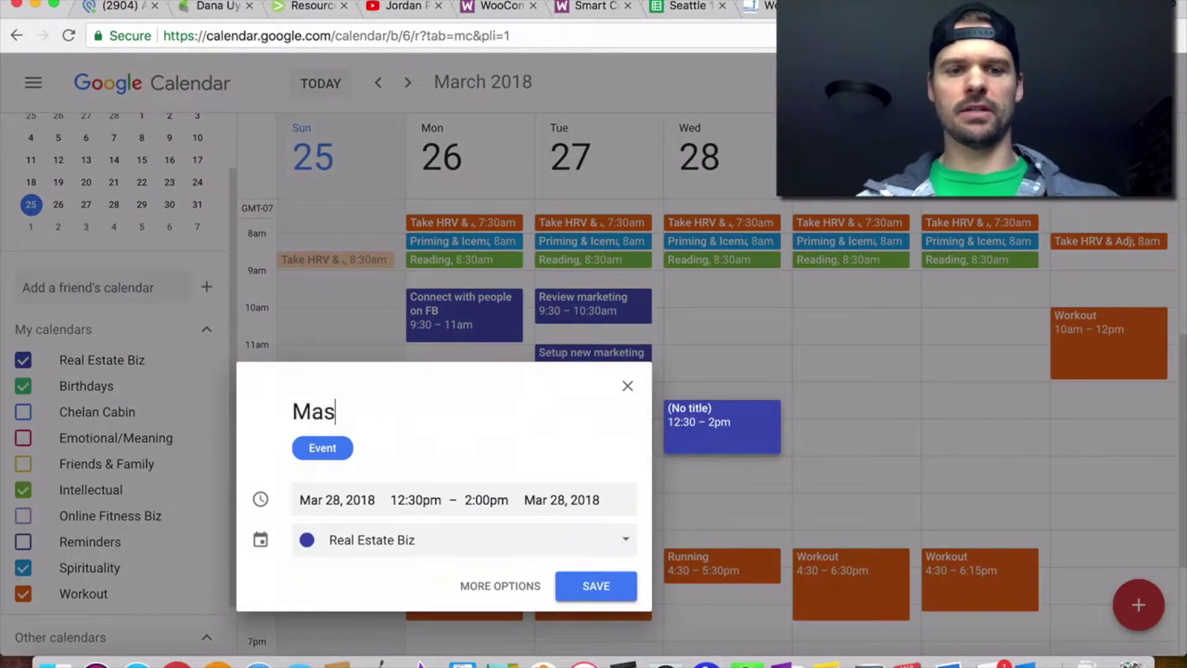
pyautogui.write('termind')
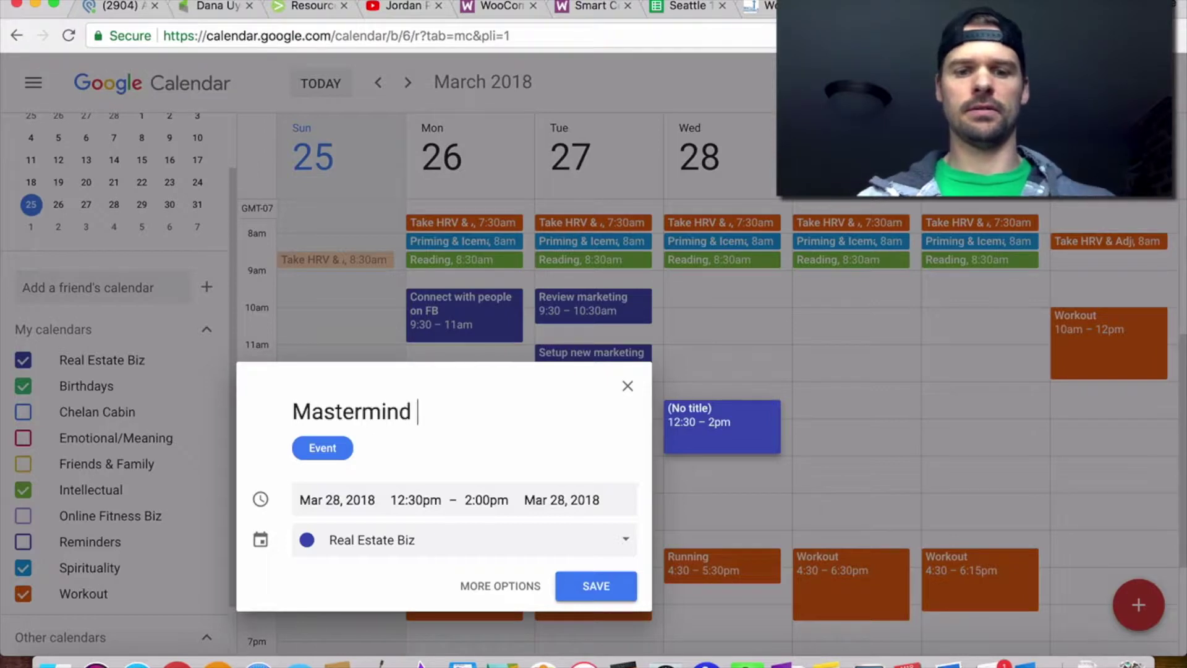
pyautogui.press('Return')
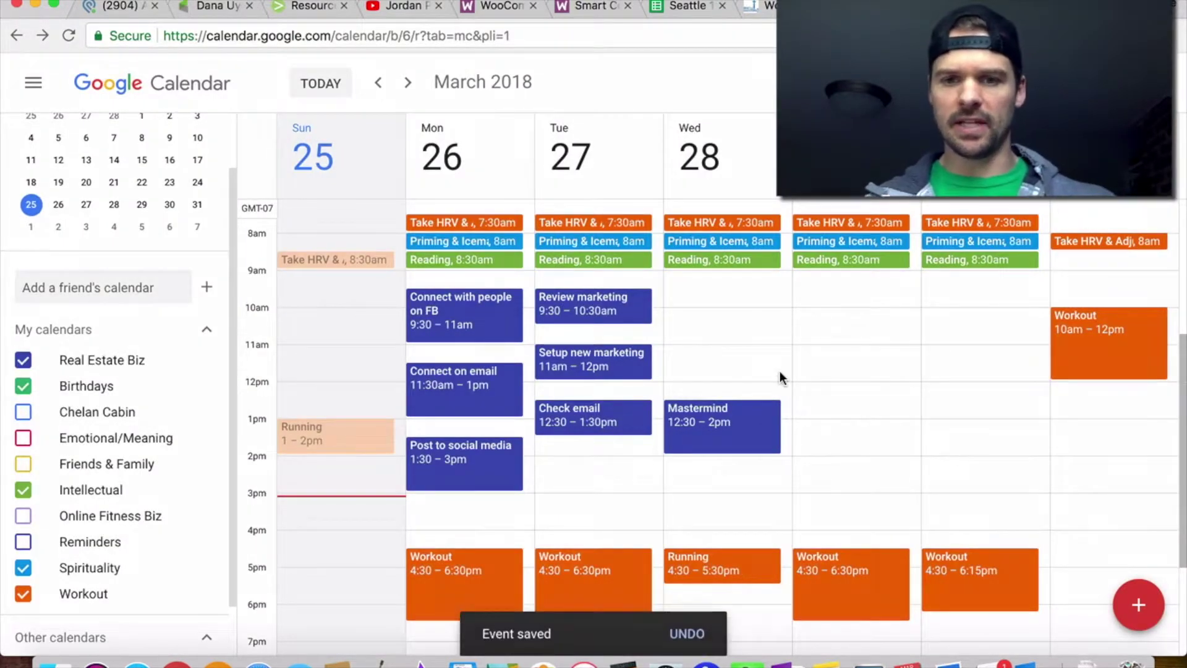
# - Add a Wednesday 'Call' from 11am ending at 11:30am
pyautogui.click(713, 349)
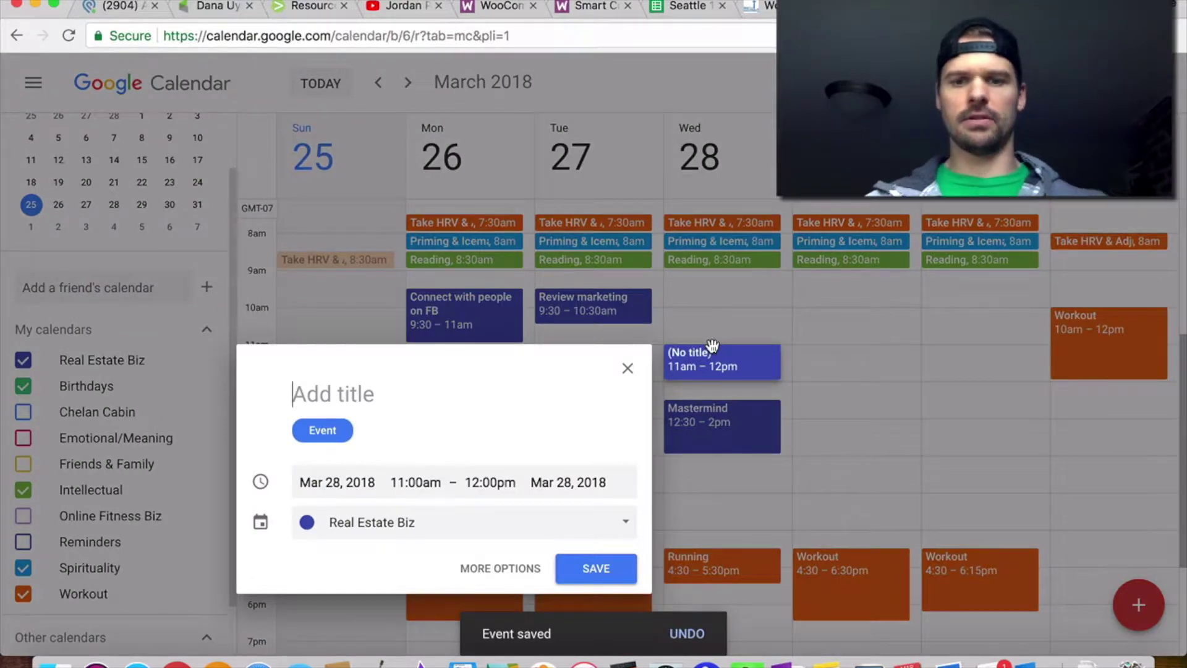
pyautogui.write('Ca')
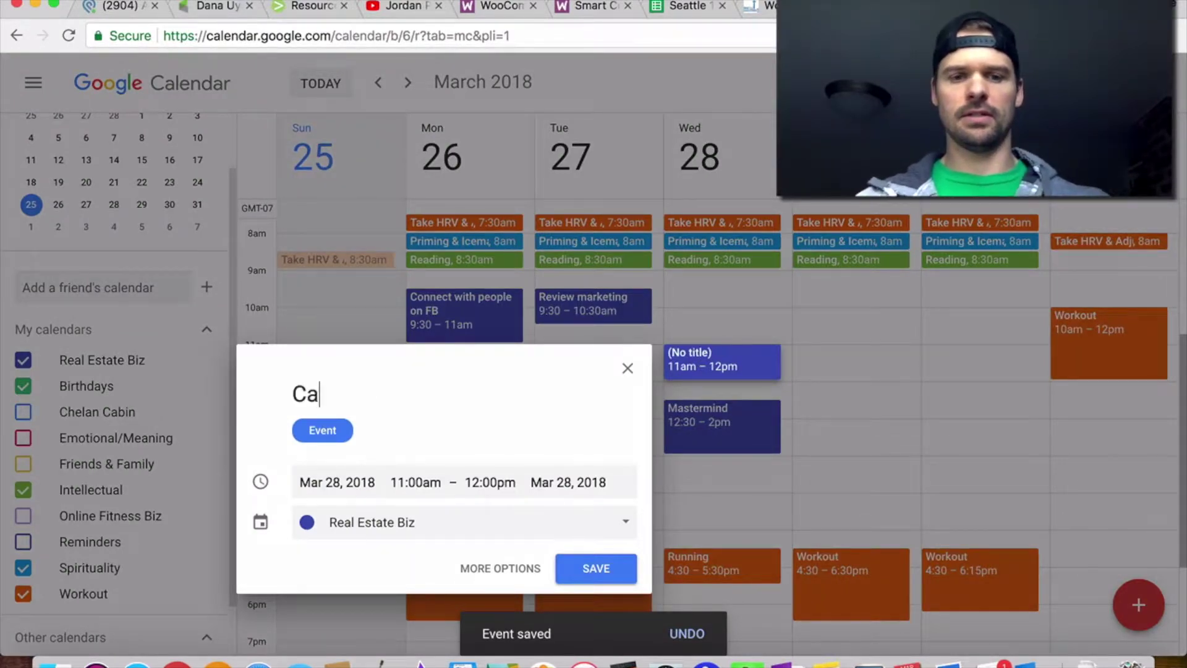
pyautogui.write('ll')
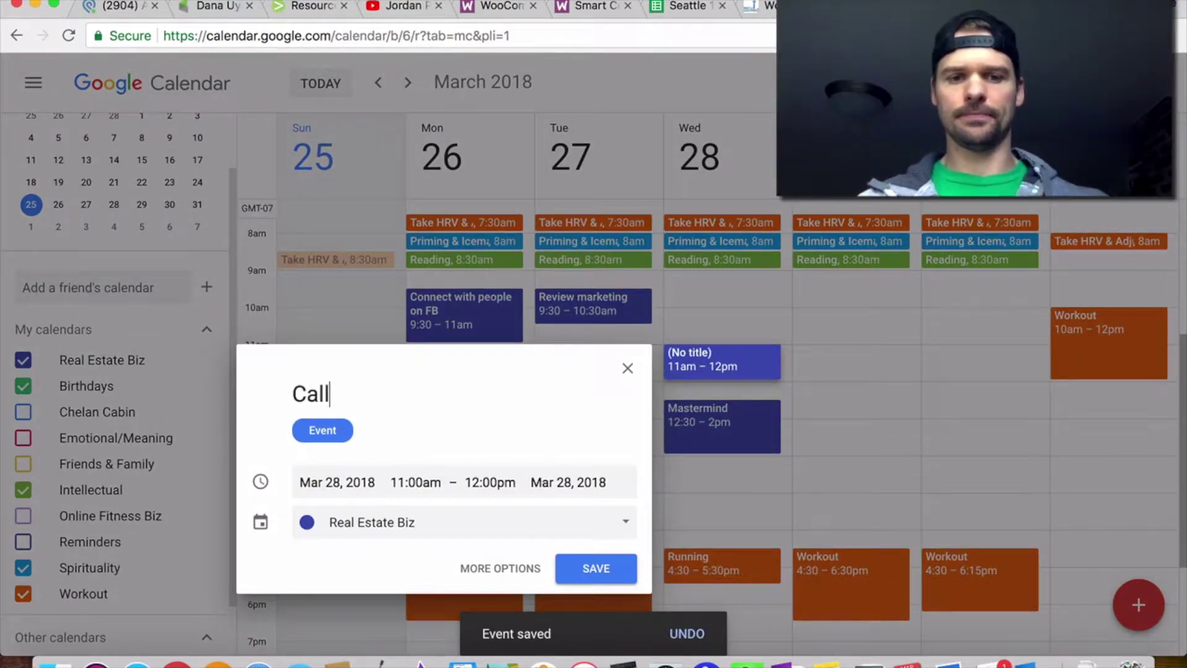
pyautogui.click(475, 489)
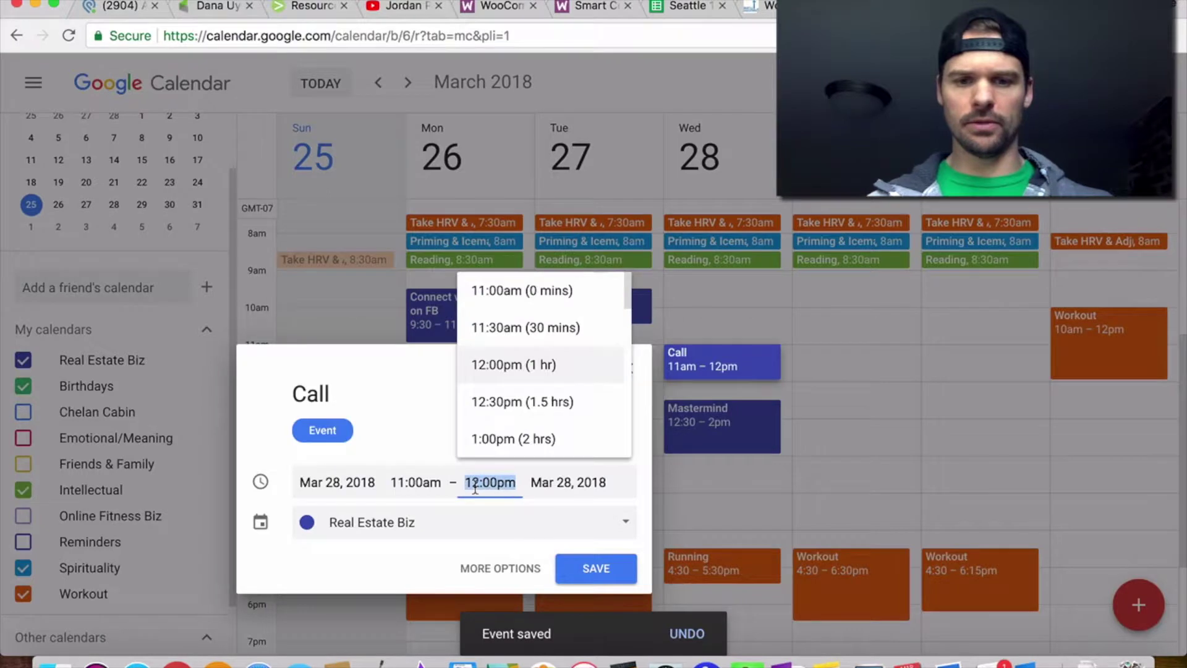
pyautogui.click(521, 400)
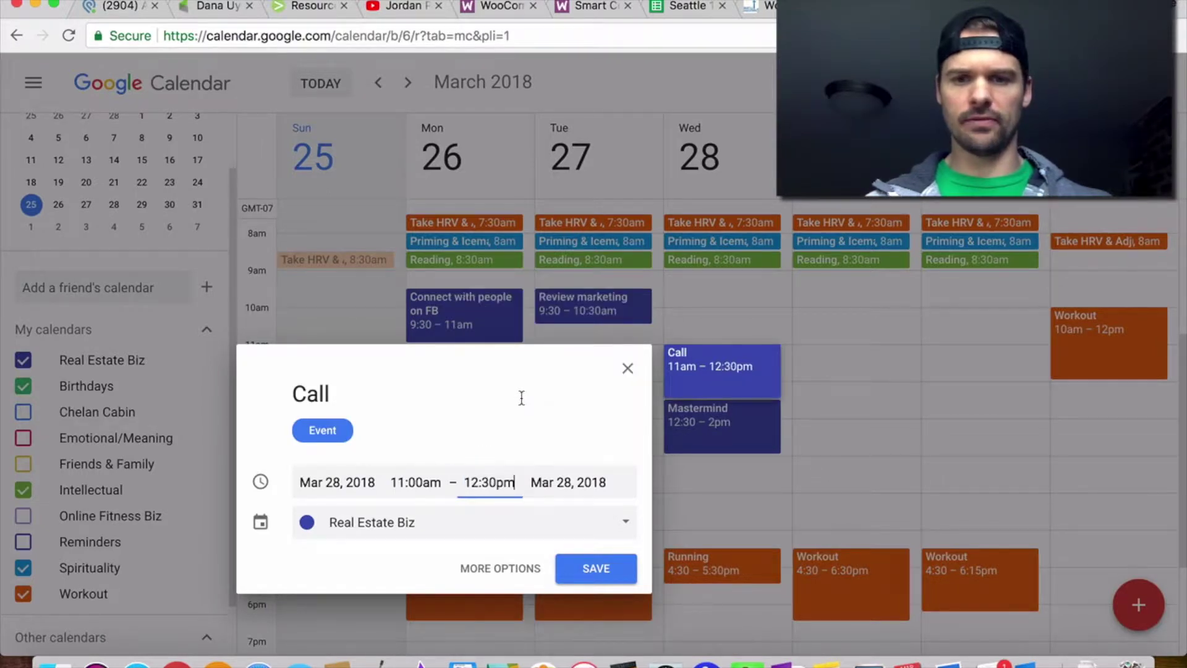
pyautogui.click(476, 488)
pyautogui.click(492, 286)
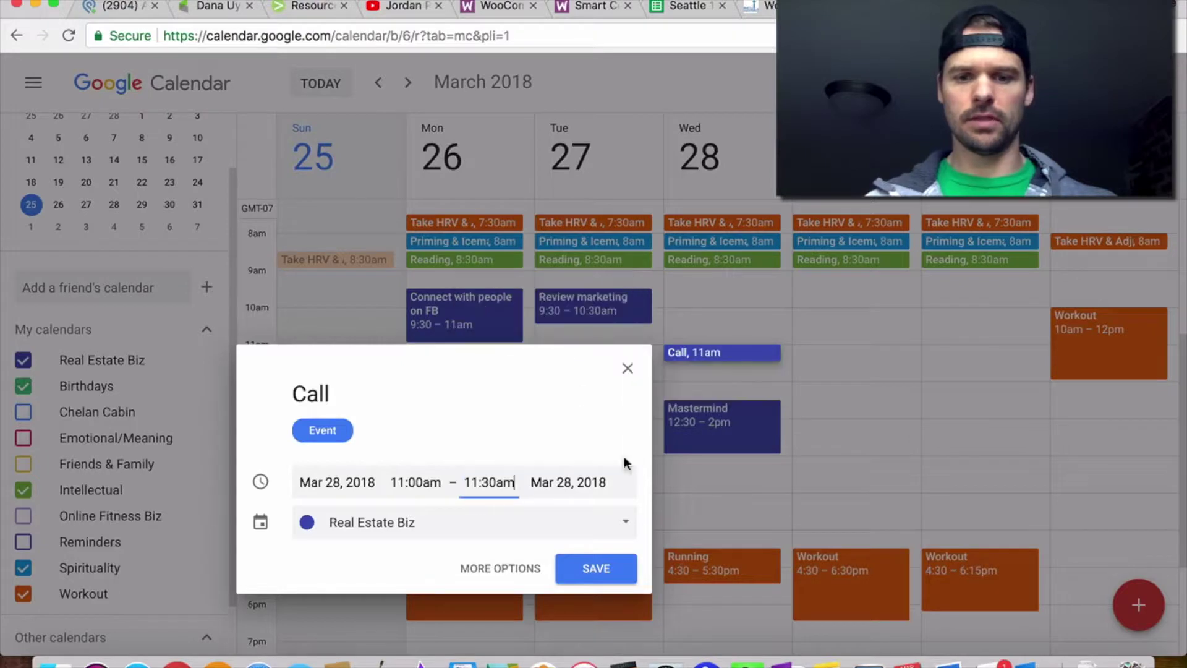
pyautogui.click(597, 569)
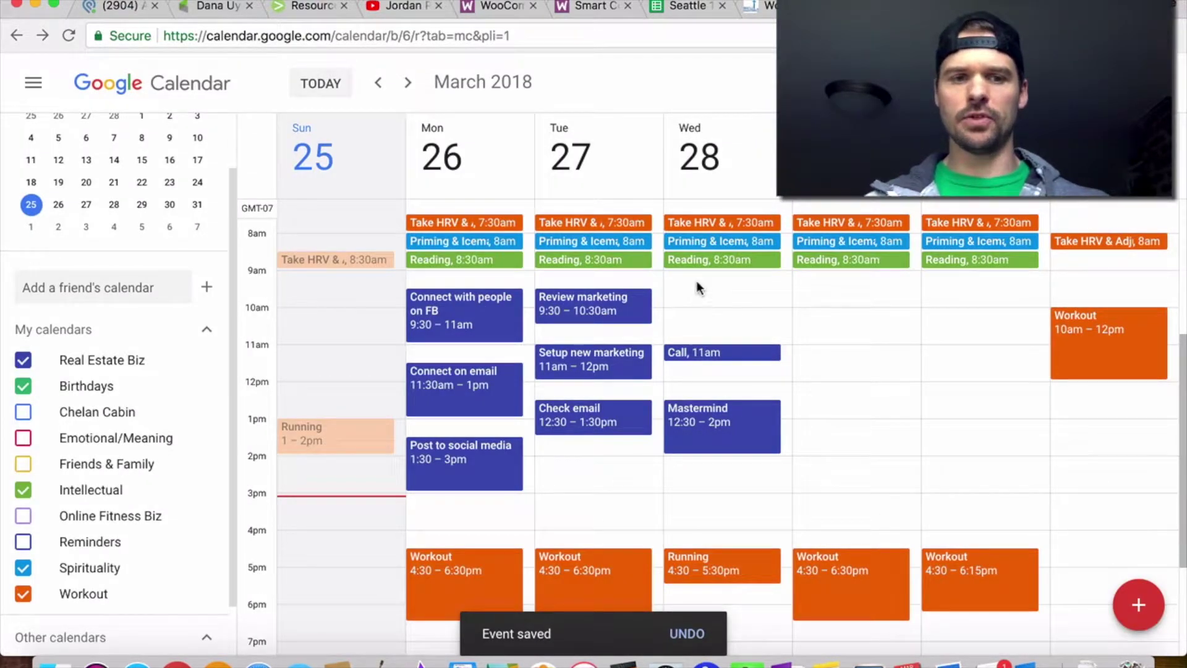
# - Add a Wednesday 'Coffee' event from 9:30 to 10:45am
pyautogui.moveTo(695, 288); pyautogui.dragTo(697, 328)
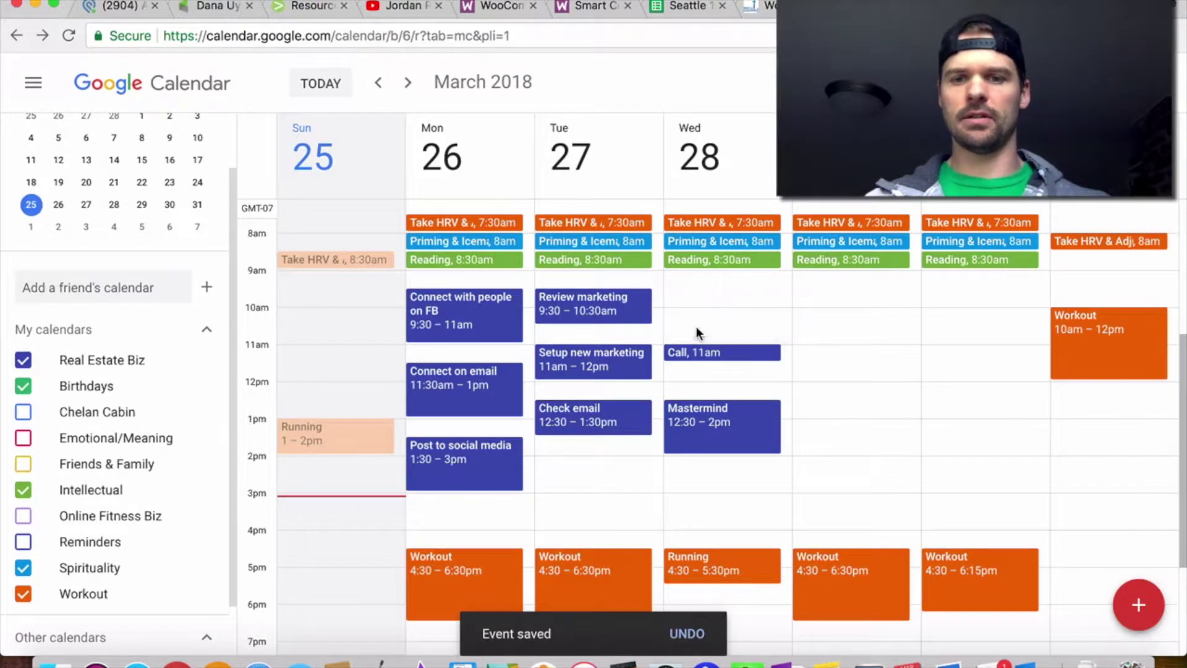
pyautogui.write('Coffee')
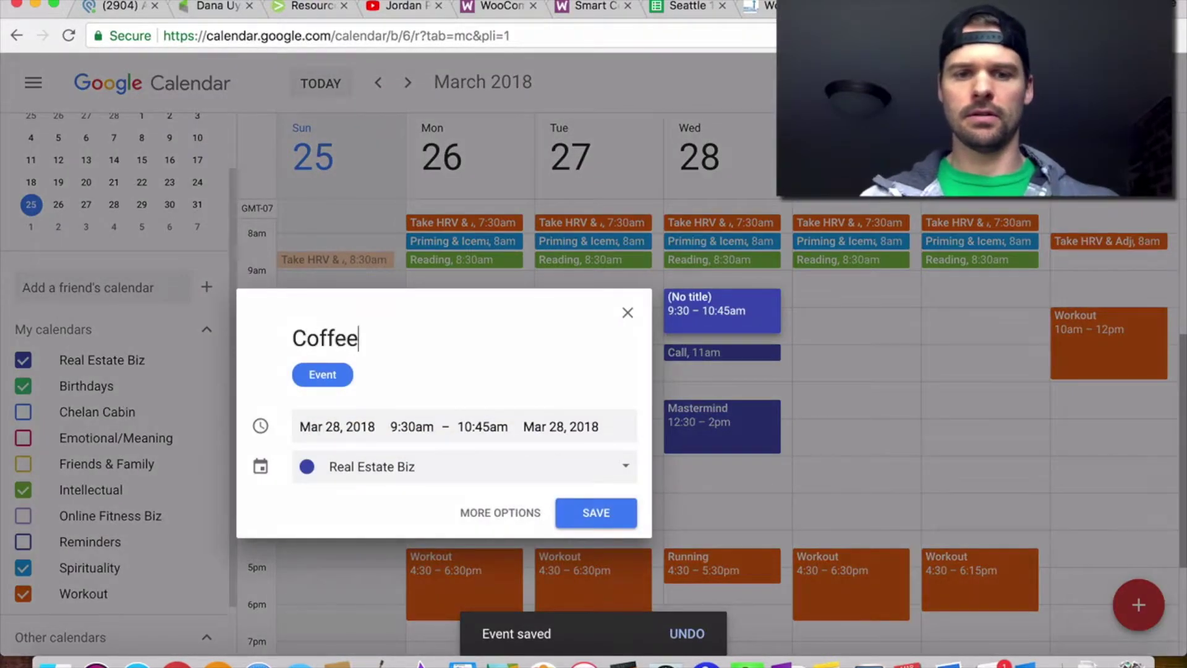
pyautogui.press('Return')
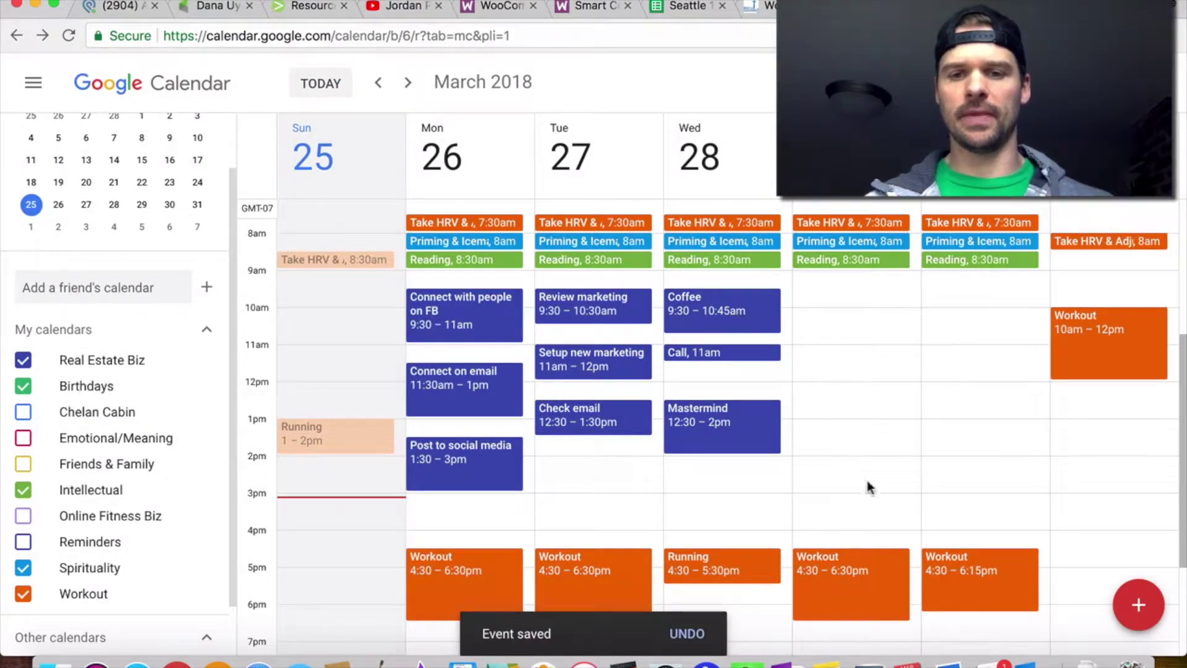
# - Add a second Wednesday 'Call' and move it to start at 2:30pm
pyautogui.click(689, 473)
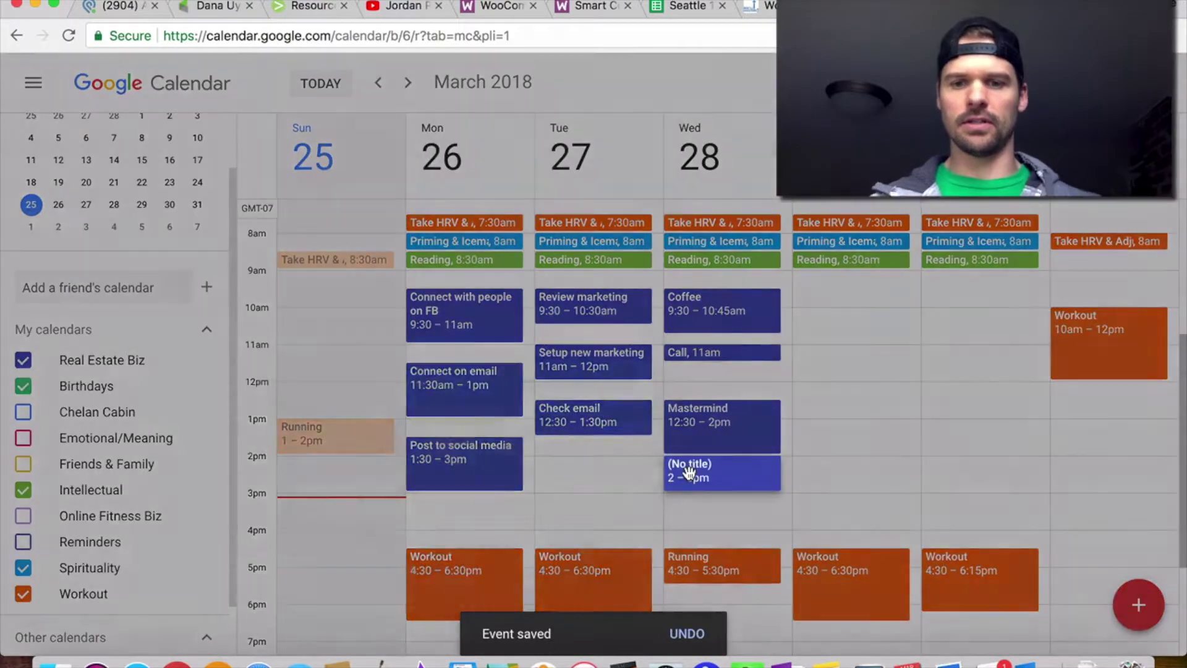
pyautogui.write('Call')
pyautogui.press('Return')
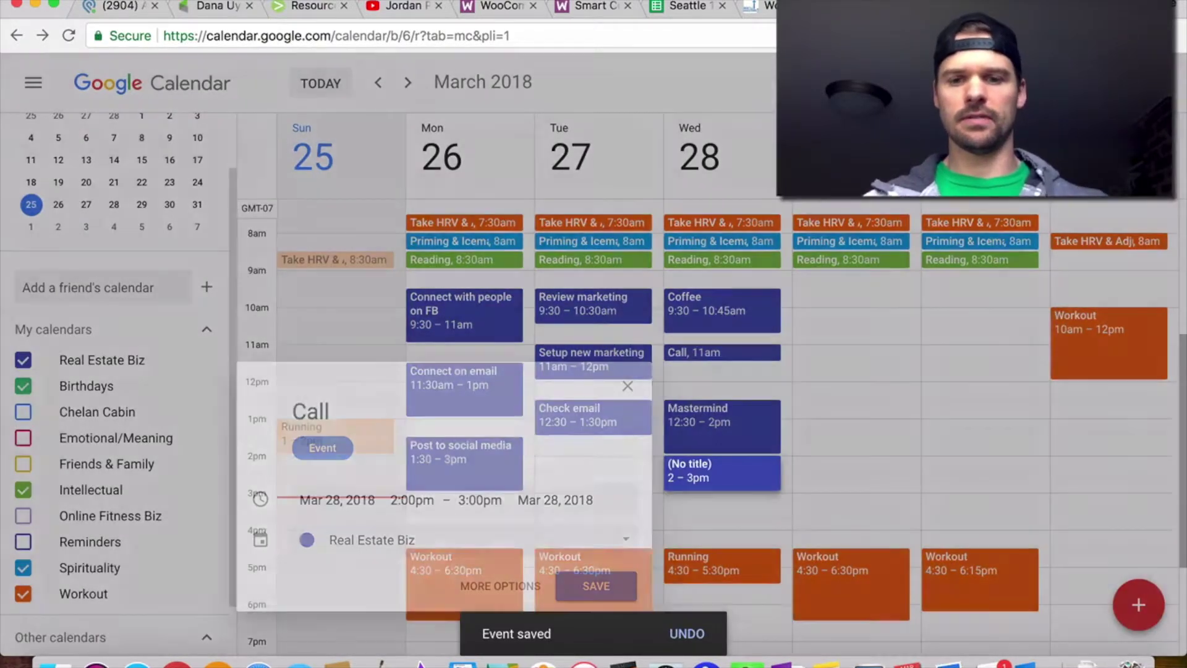
pyautogui.moveTo(744, 480); pyautogui.dragTo(717, 491)
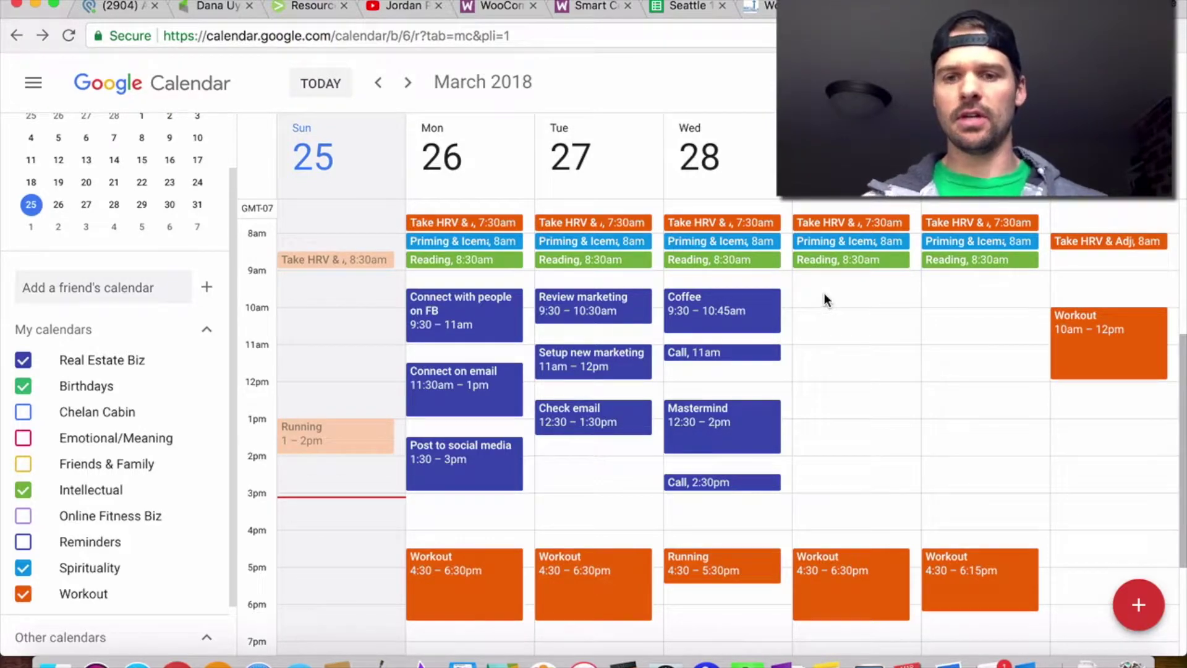
pyautogui.moveTo(829, 299); pyautogui.dragTo(839, 418)
# - Title the Thursday 9:30am–1pm block 'Podcast', fixing the typo, and save it
pyautogui.write('Podas')
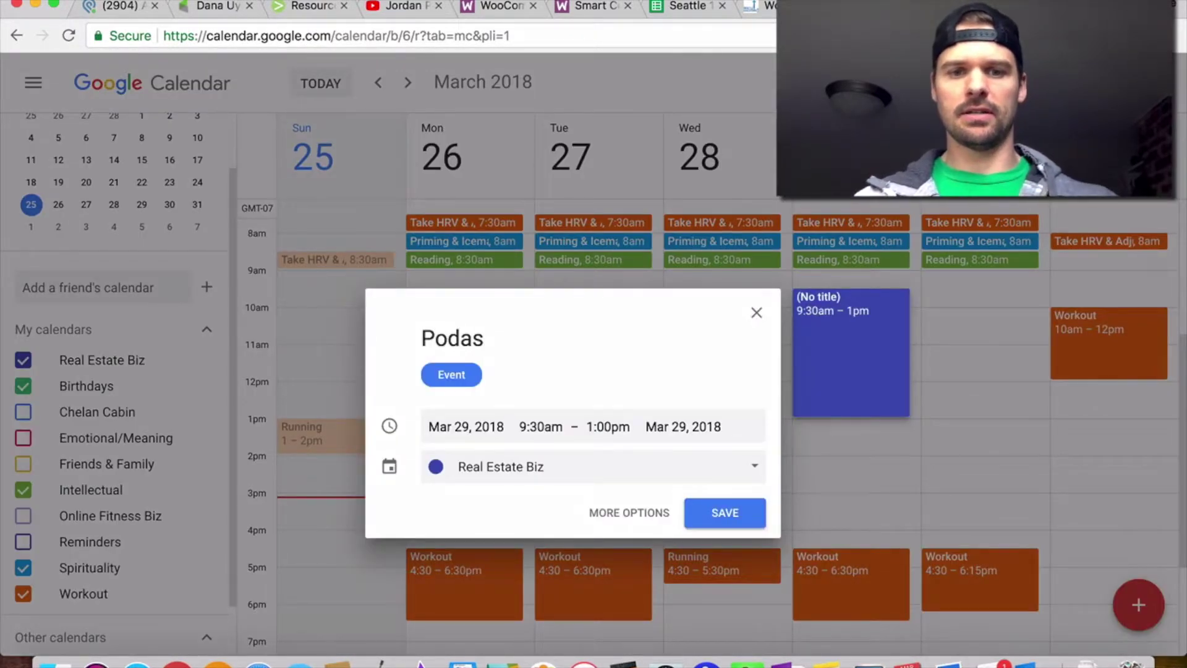
pyautogui.press('BackSpace')
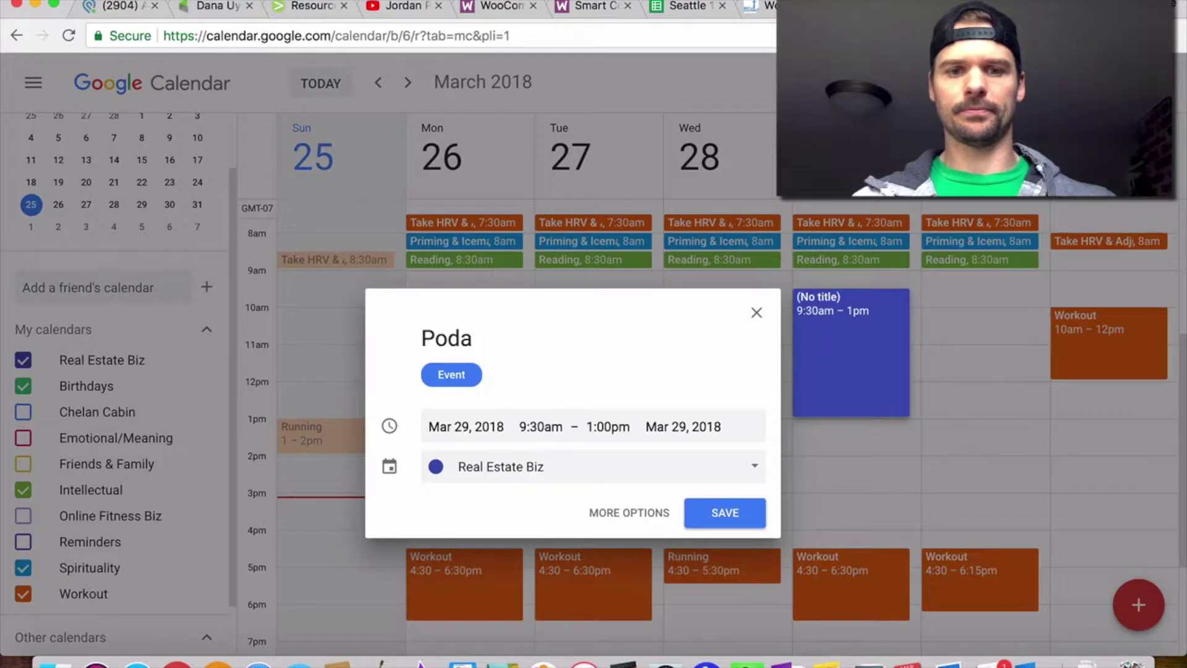
pyautogui.press('BackSpace')
pyautogui.write('cast')
pyautogui.press('Return')
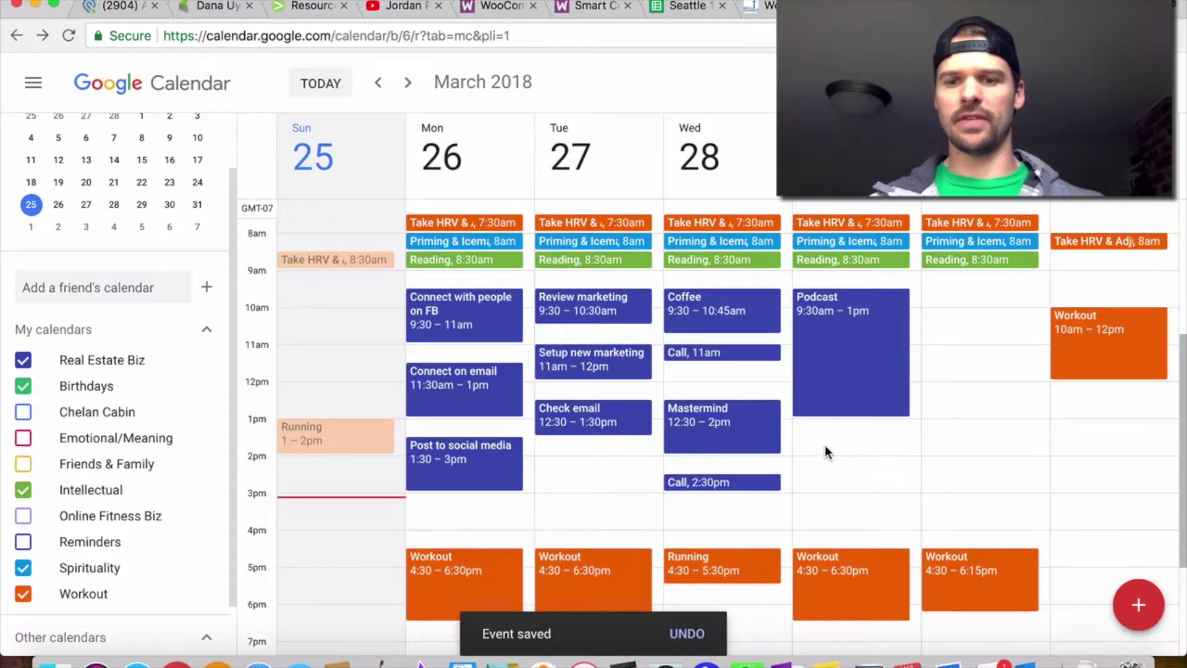
# - Add a Thursday 'Write' event from 1:30 to 3:30pm
pyautogui.moveTo(827, 445); pyautogui.dragTo(826, 509)
pyautogui.write('Write')
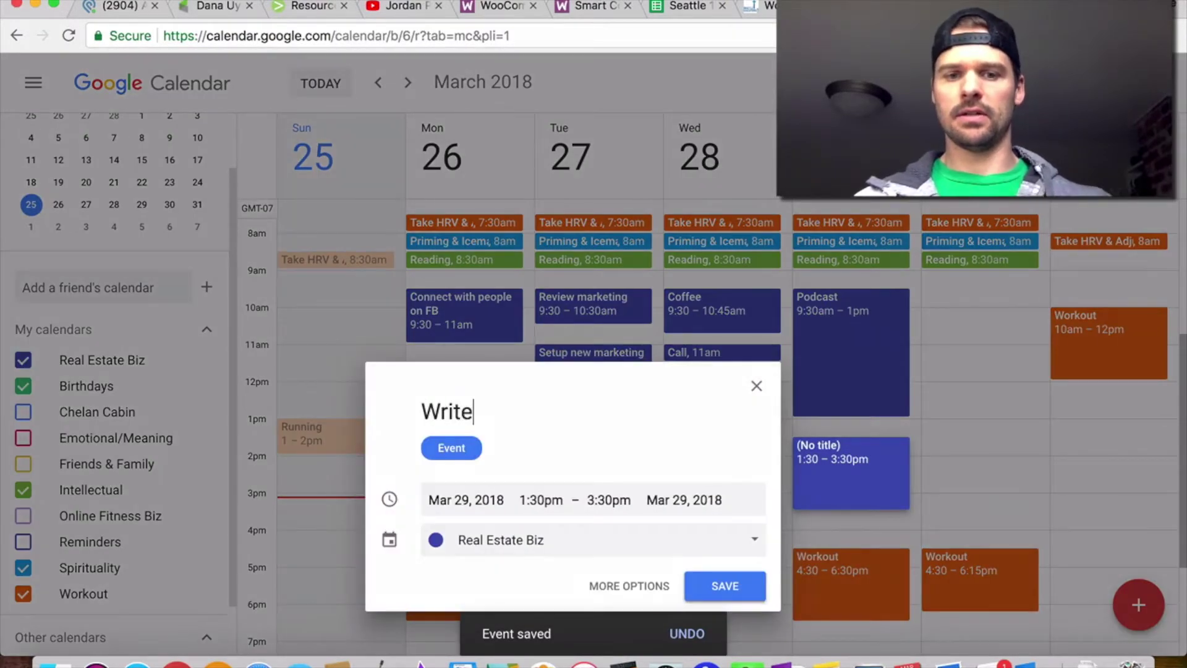
pyautogui.press('Return')
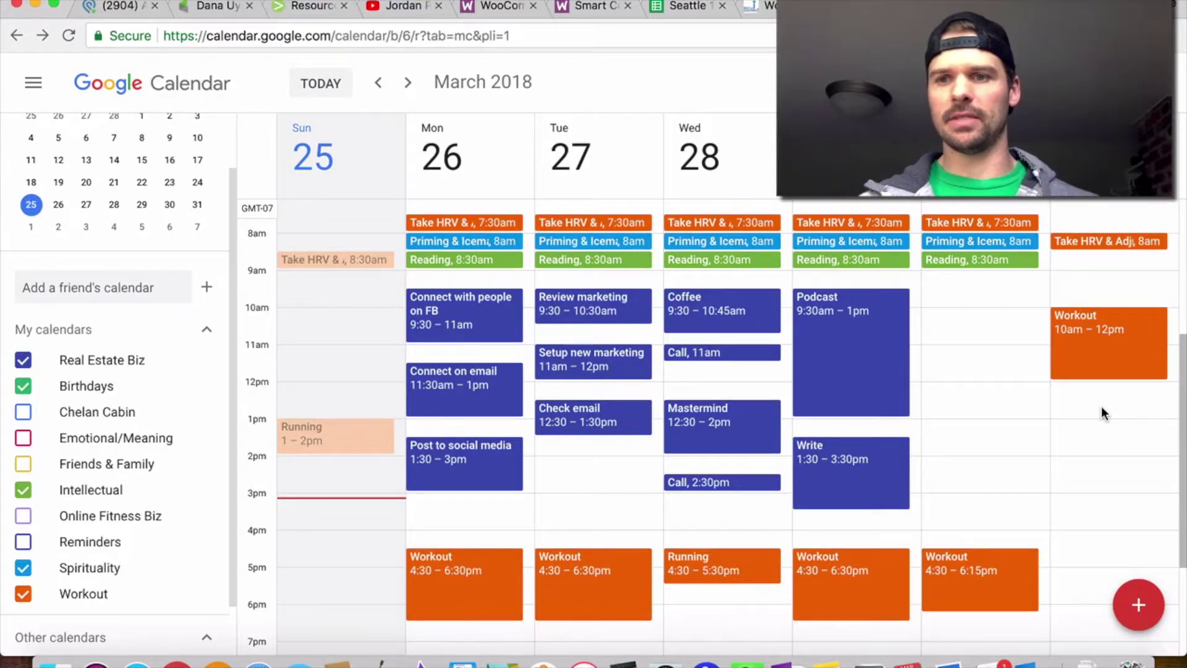
pyautogui.scroll(-2, 1101, 405)
pyautogui.scroll(3, 1101, 405)
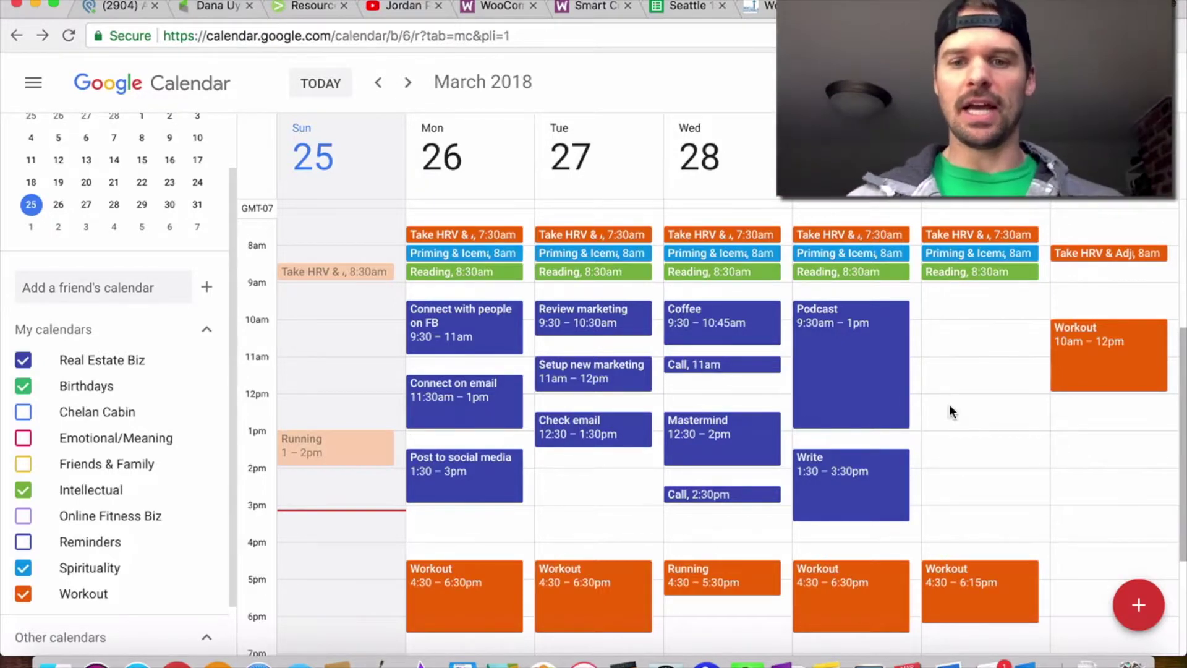
pyautogui.scroll(1, 948, 403)
pyautogui.scroll(-2, 950, 411)
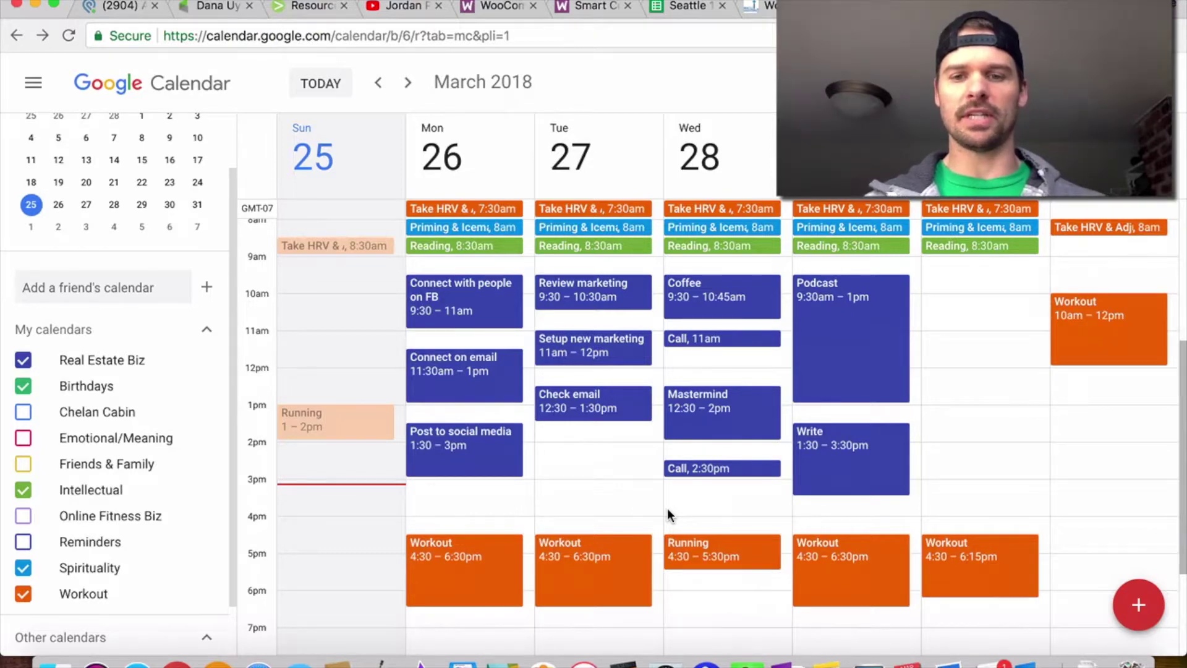
pyautogui.scroll(2, 983, 394)
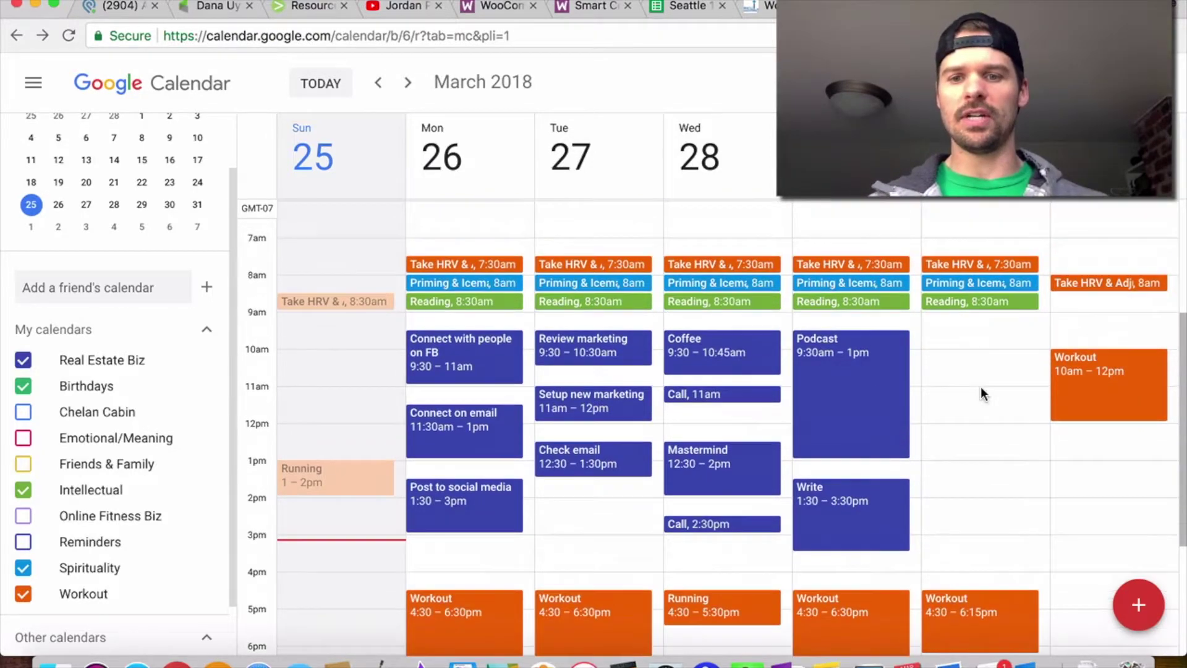
pyautogui.scroll(-1, 981, 394)
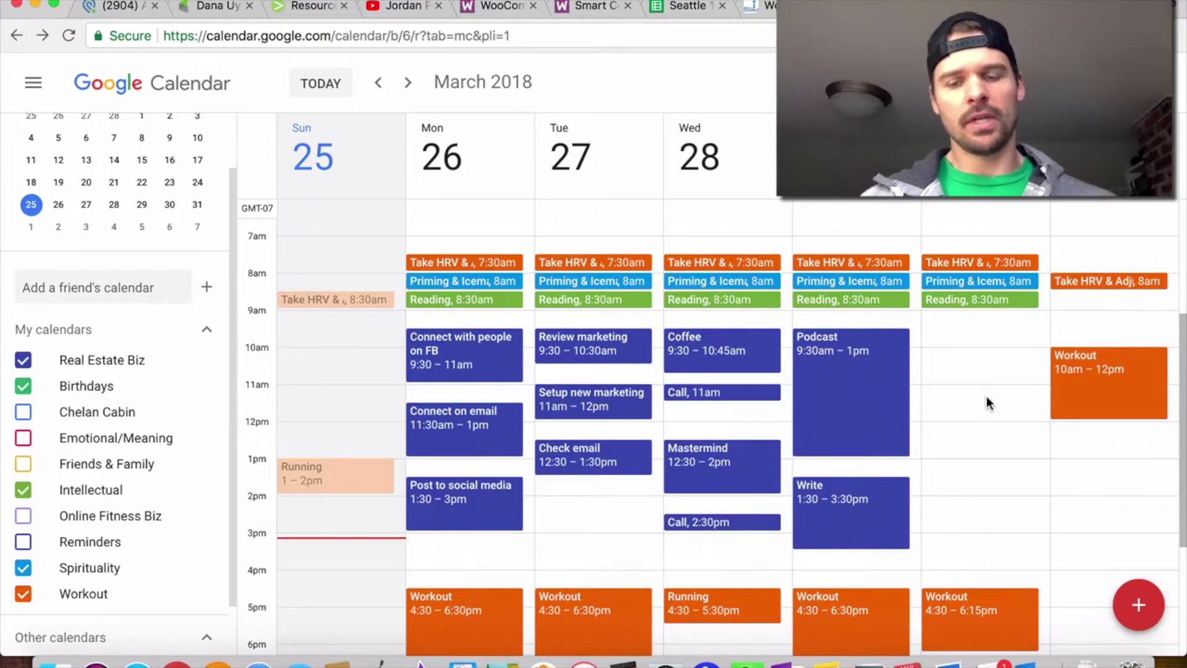
pyautogui.click(953, 389)
# - Save 'Big appointment' and move it to Thursday 11am–12pm
pyautogui.write('Big ')
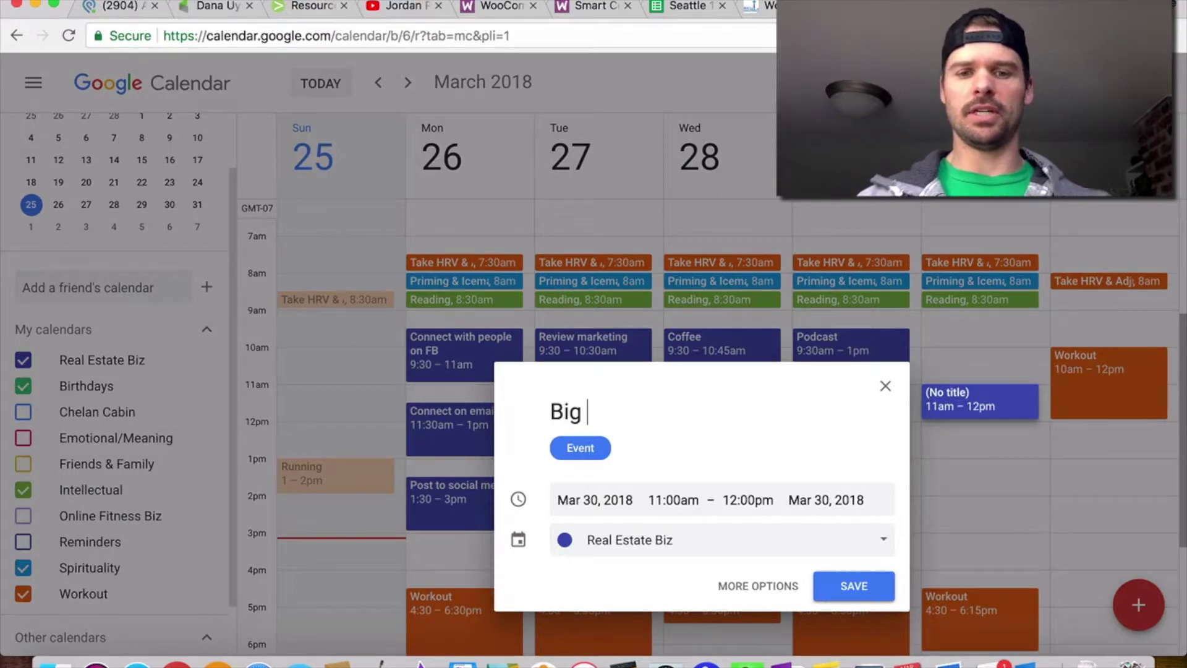
pyautogui.write('appointment')
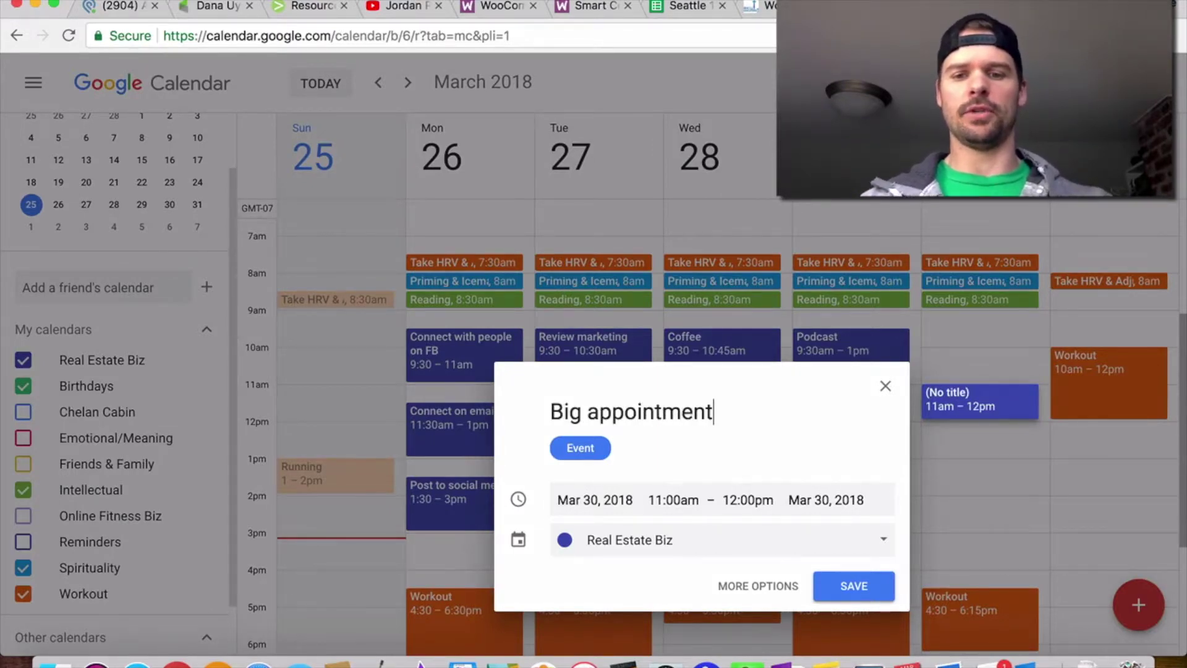
pyautogui.press('Return')
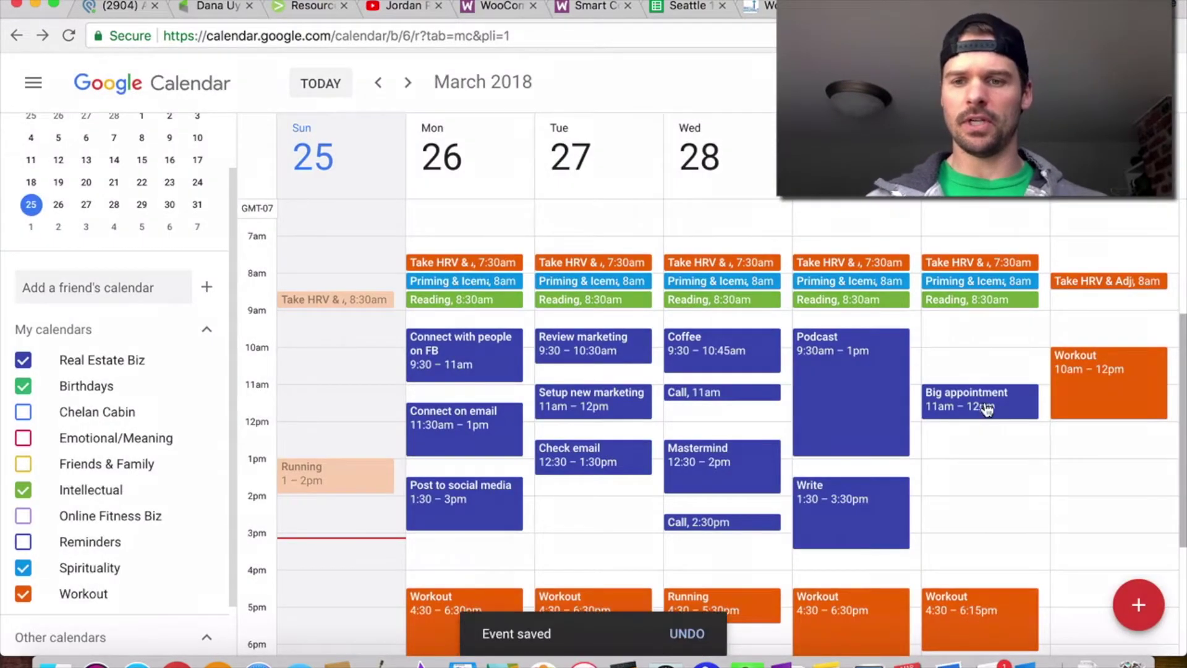
pyautogui.moveTo(989, 408); pyautogui.dragTo(855, 402)
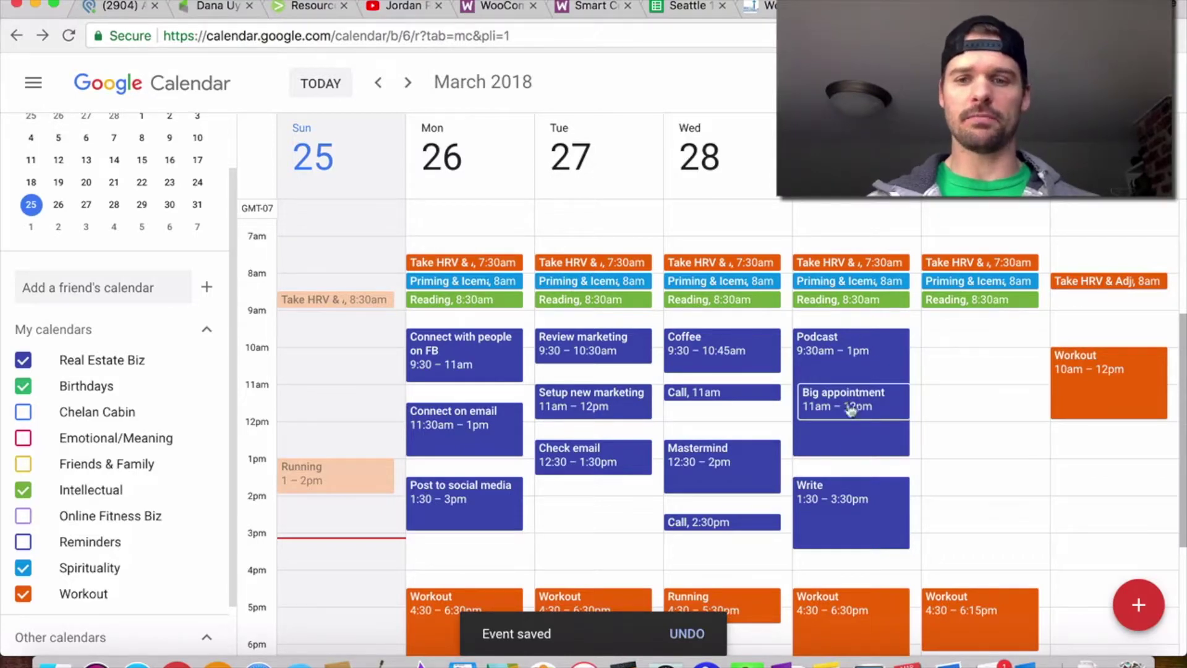
# - Move the Podcast block to Friday, 9:30am–1pm
pyautogui.moveTo(848, 372); pyautogui.dragTo(952, 356)
pyautogui.moveTo(953, 366); pyautogui.dragTo(952, 373)
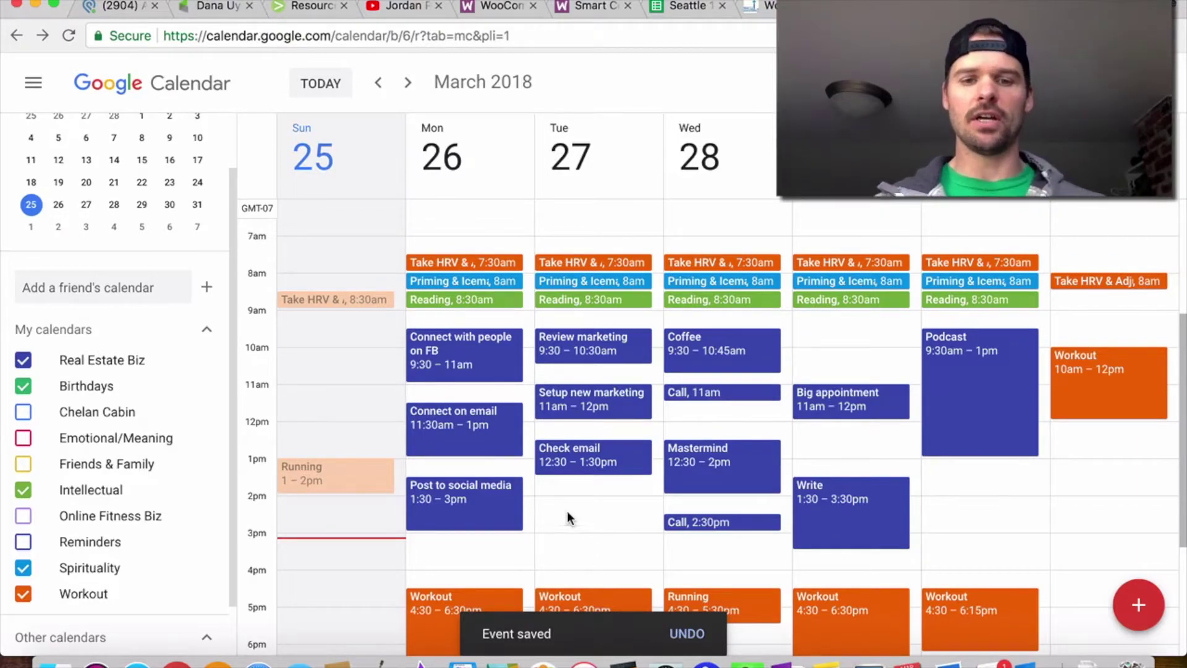
pyautogui.click(555, 442)
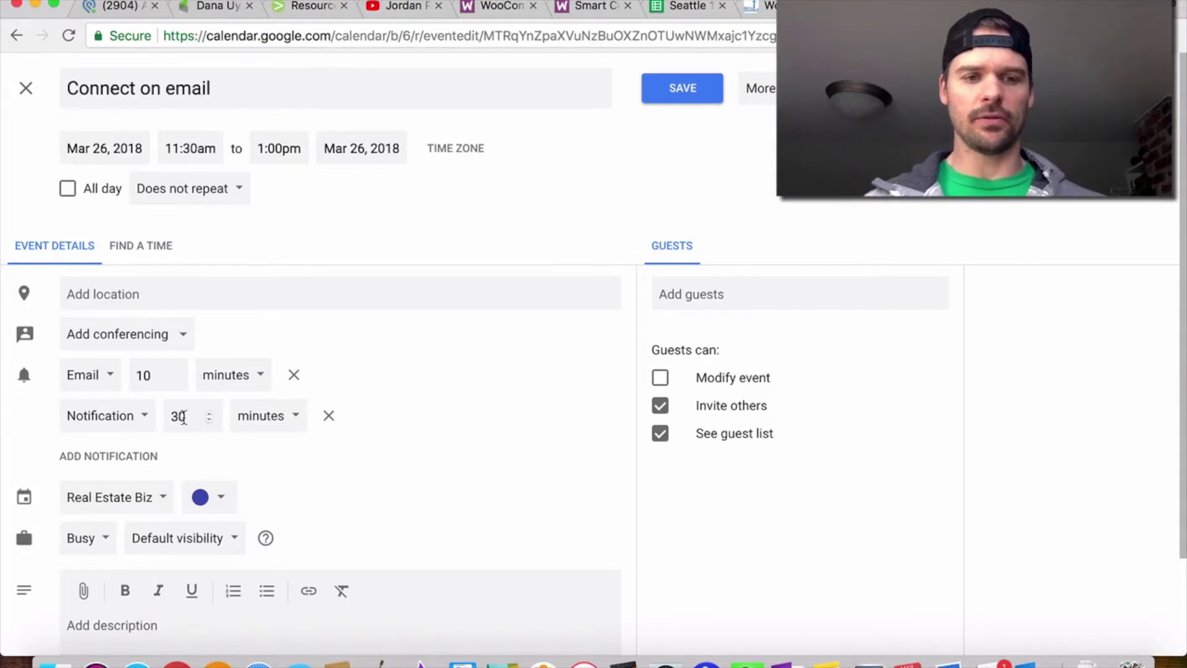
# - Change Connect on email's notification from 30 to 10 minutes, delete its email reminder, and save
pyautogui.moveTo(183, 419); pyautogui.dragTo(167, 423)
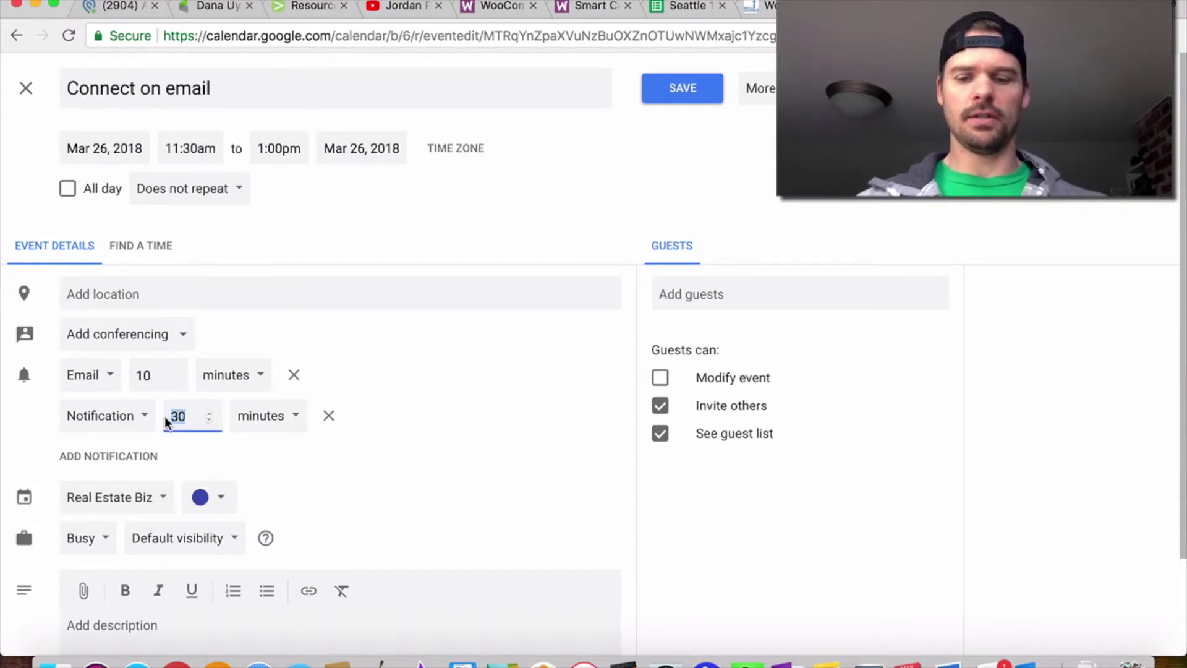
pyautogui.write('10')
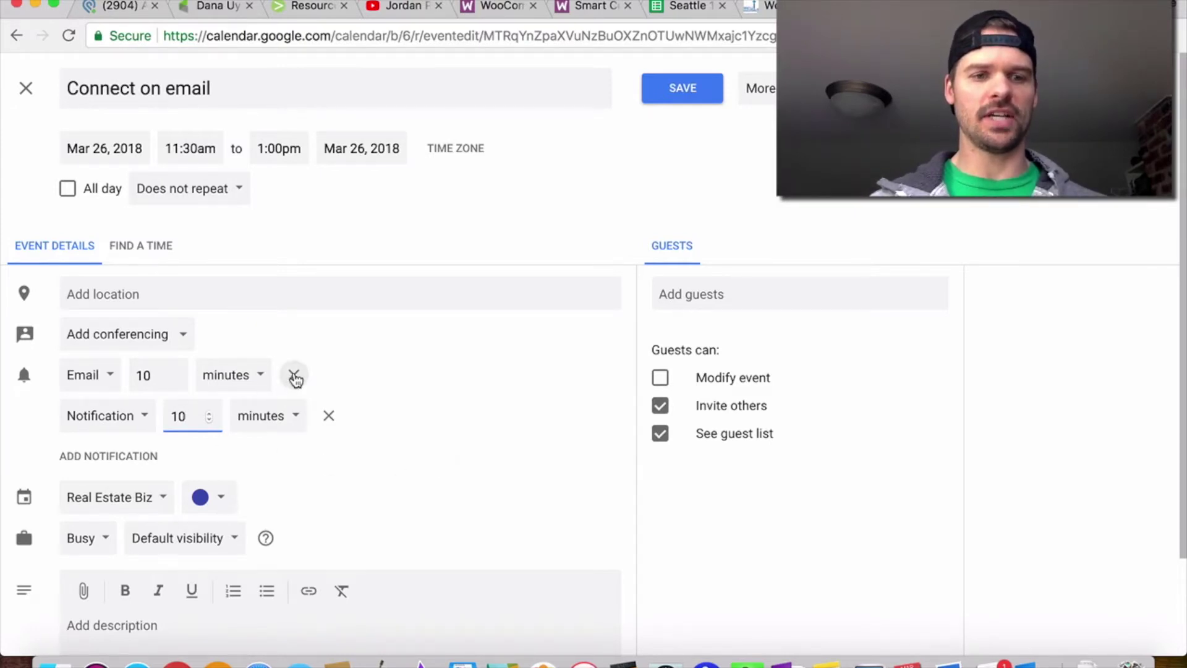
pyautogui.click(295, 376)
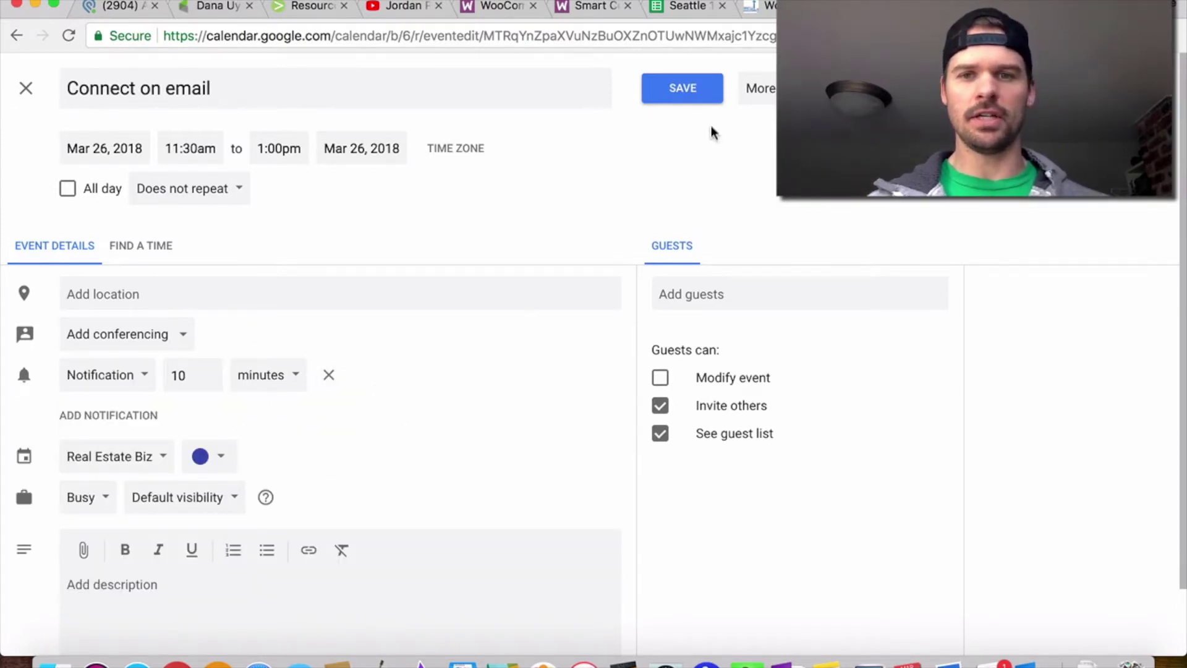
pyautogui.click(682, 90)
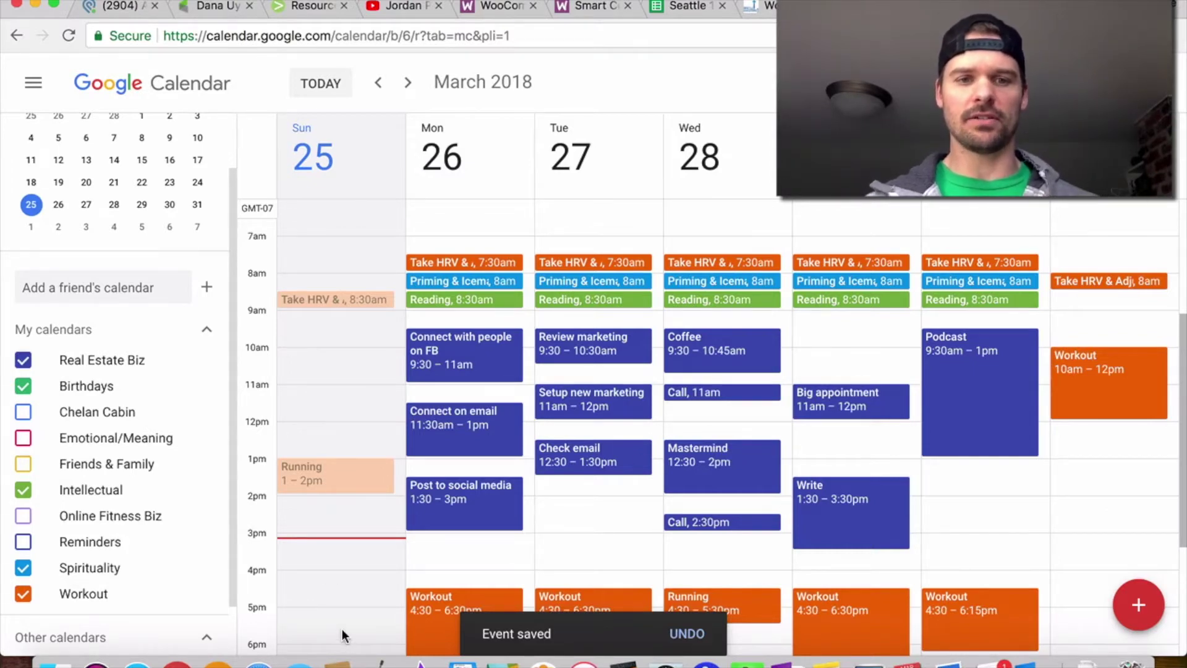
# - Create 'Weekly Review' Sunday 10–11am, repeating weekly on Sunday, with only a 10-minute notification
pyautogui.click(306, 348)
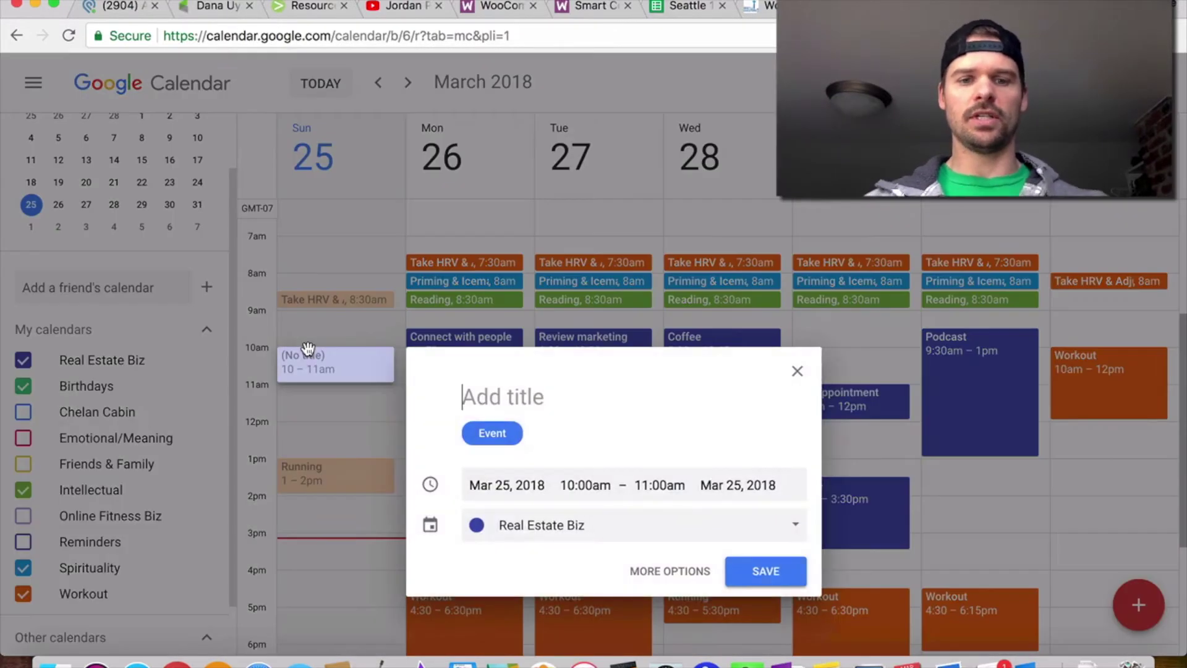
pyautogui.write('Weekly')
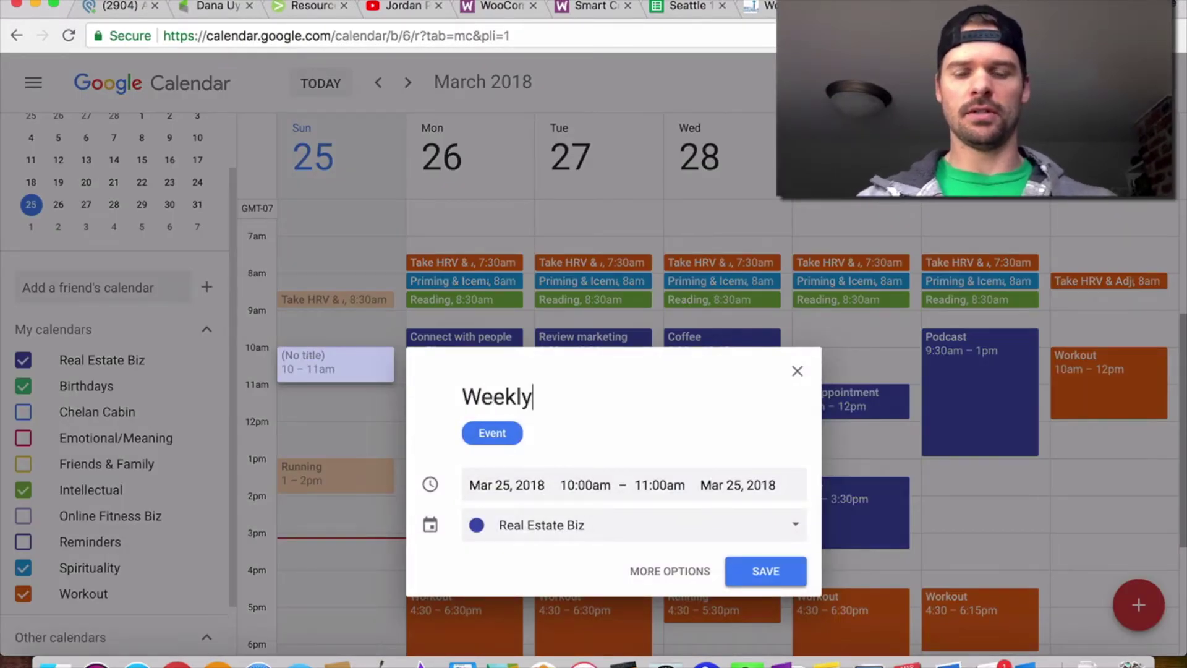
pyautogui.write(' Review')
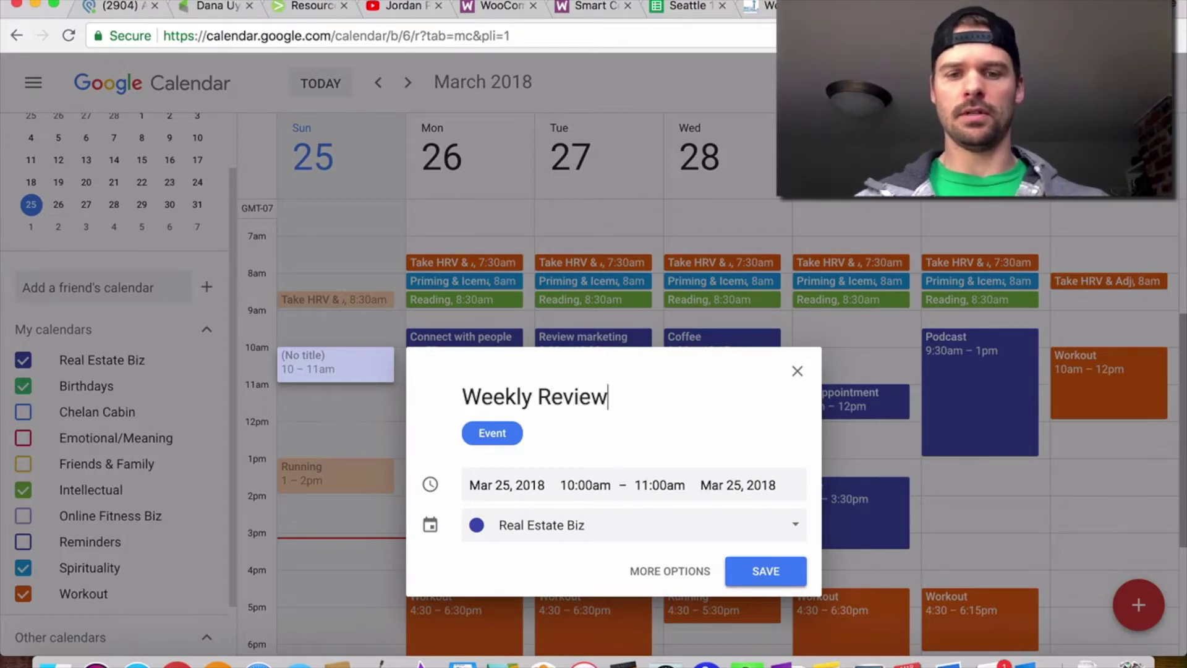
pyautogui.click(670, 570)
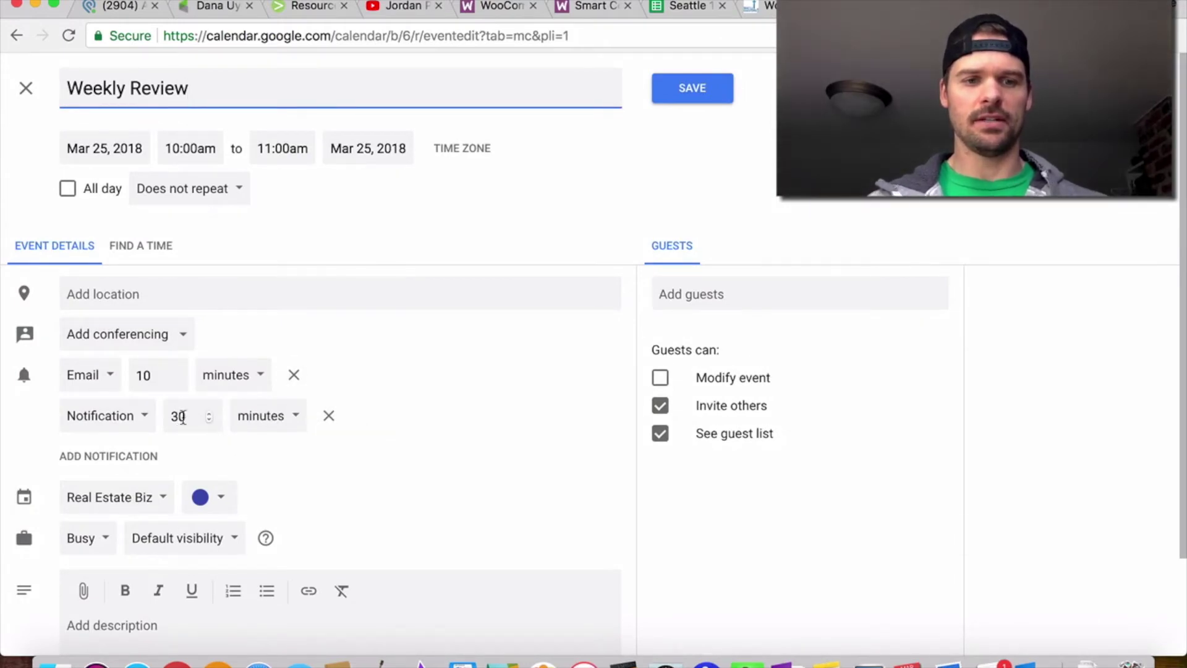
pyautogui.moveTo(186, 418); pyautogui.dragTo(158, 424)
pyautogui.write('10')
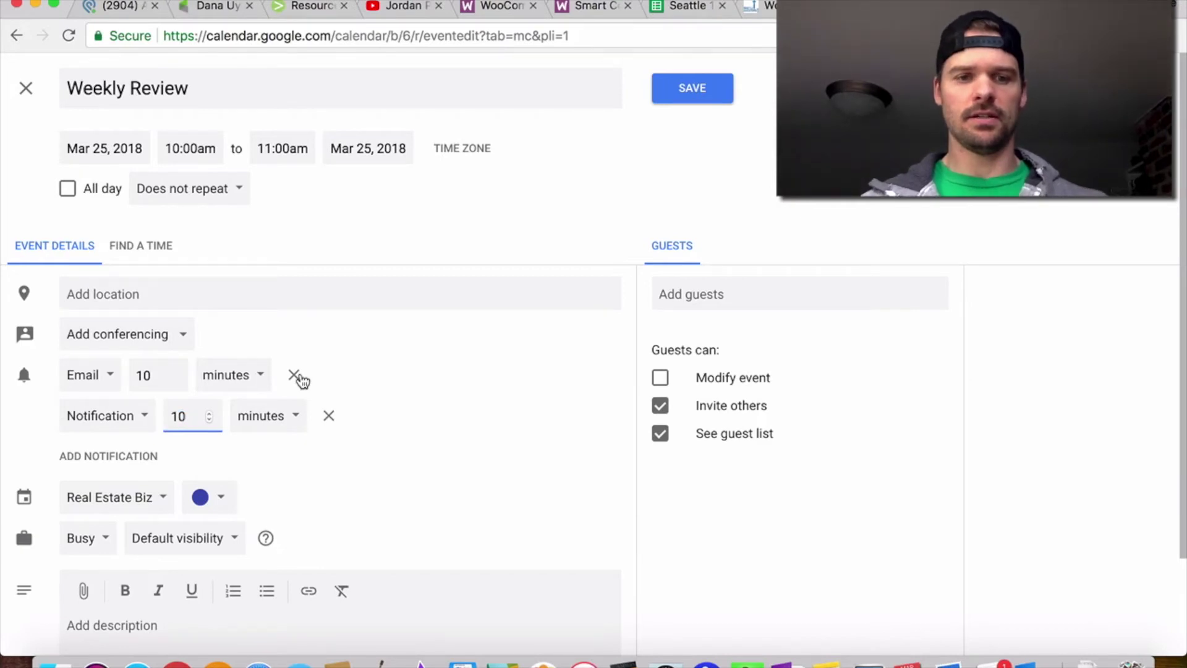
pyautogui.click(294, 374)
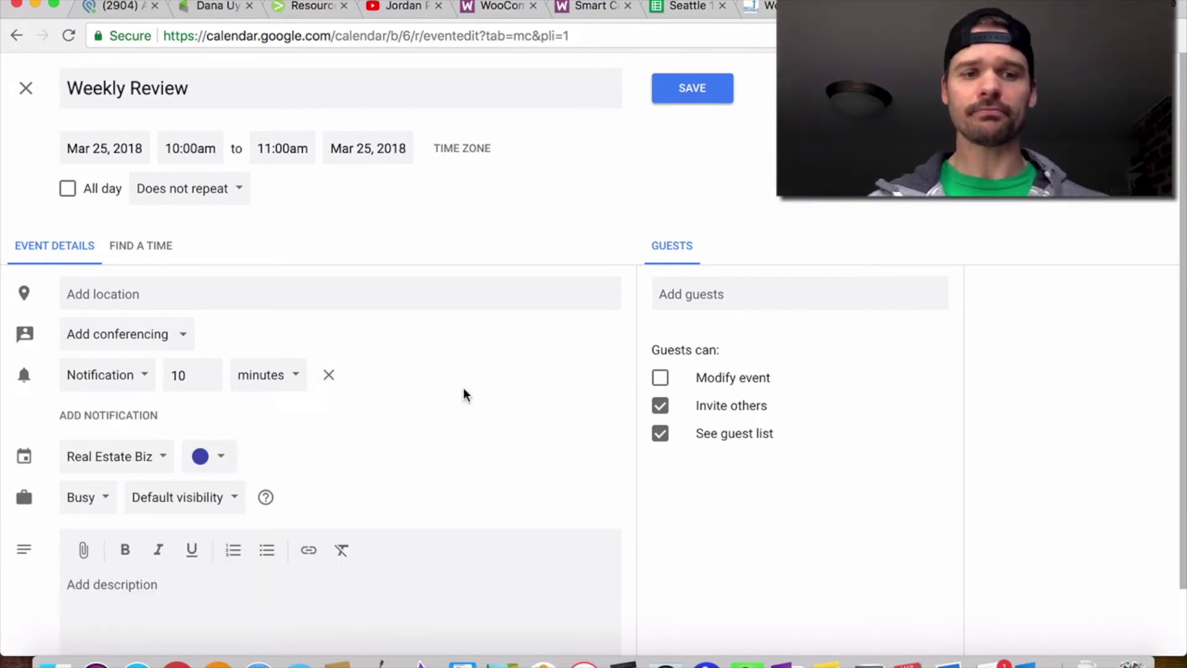
pyautogui.click(228, 189)
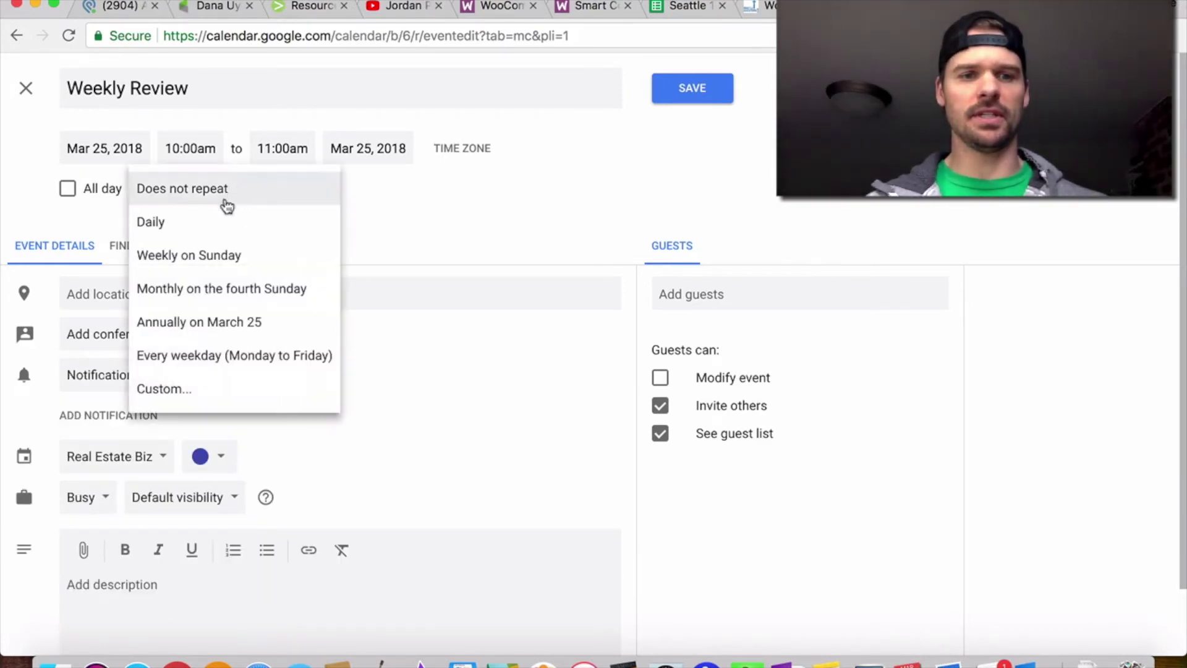
pyautogui.click(218, 265)
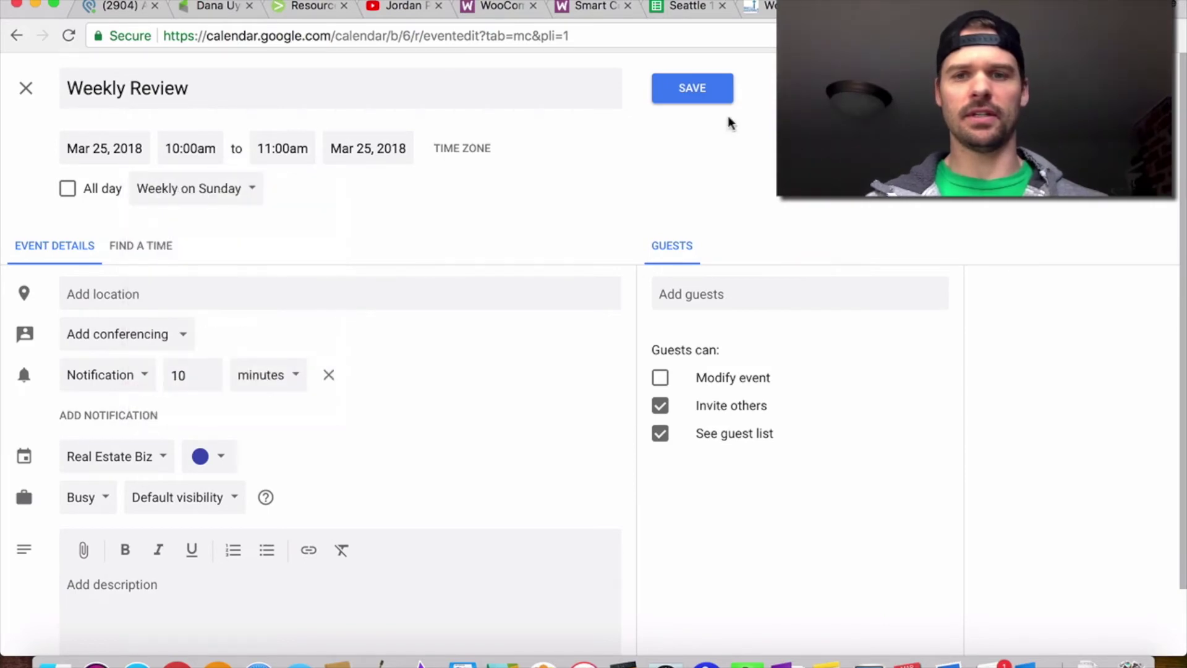
pyautogui.click(717, 91)
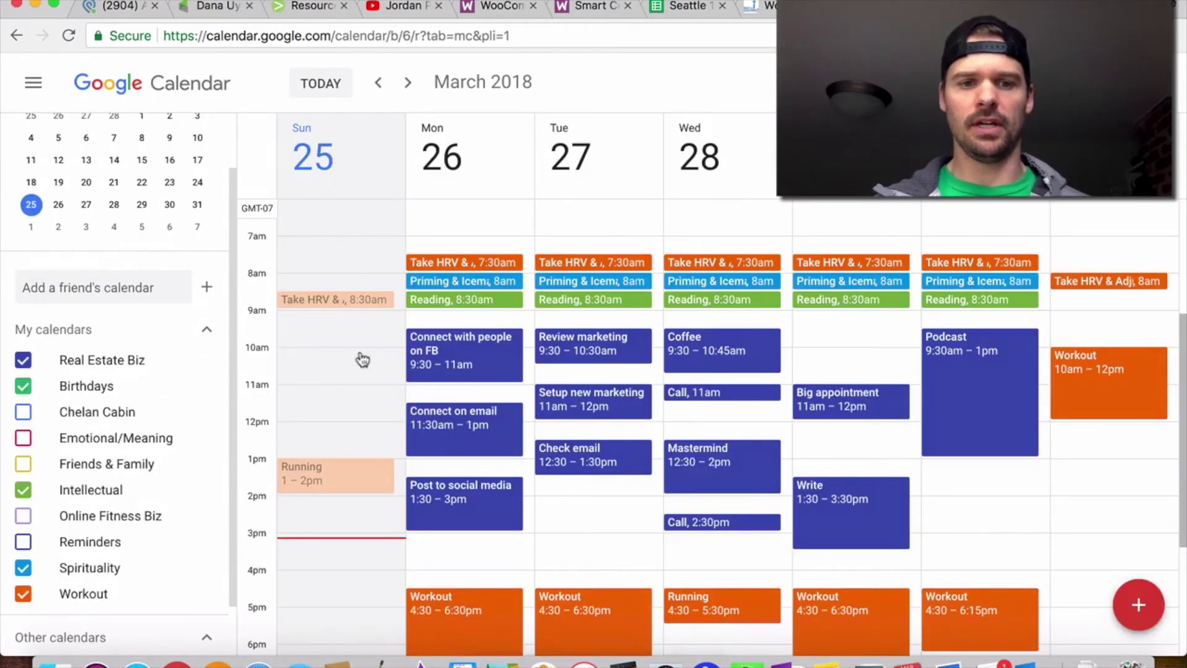